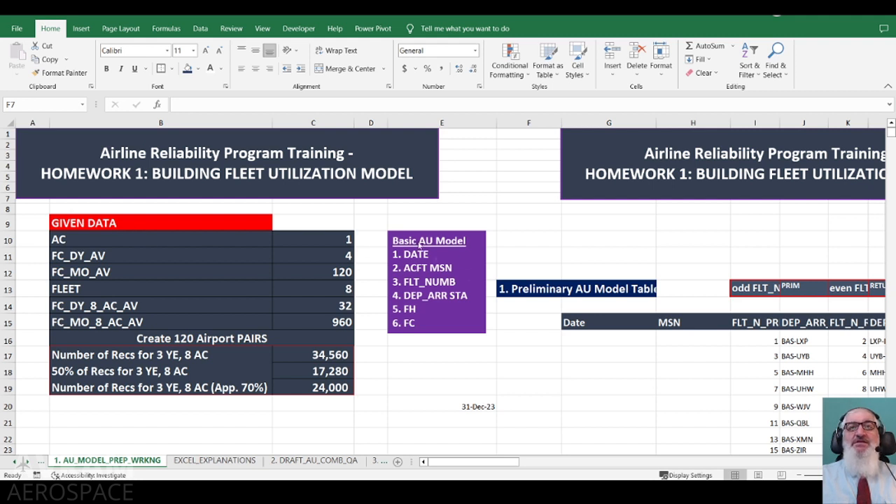
# Open the EXCEL_EXPLANATIONS sheet and switch to the Control Panel's region settings for date, time and number formats.
pyautogui.click(192, 461)
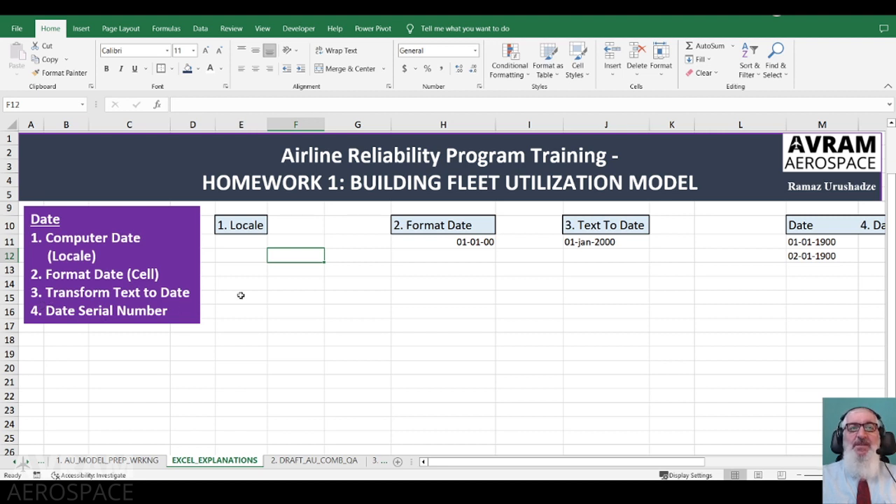
pyautogui.click(252, 257)
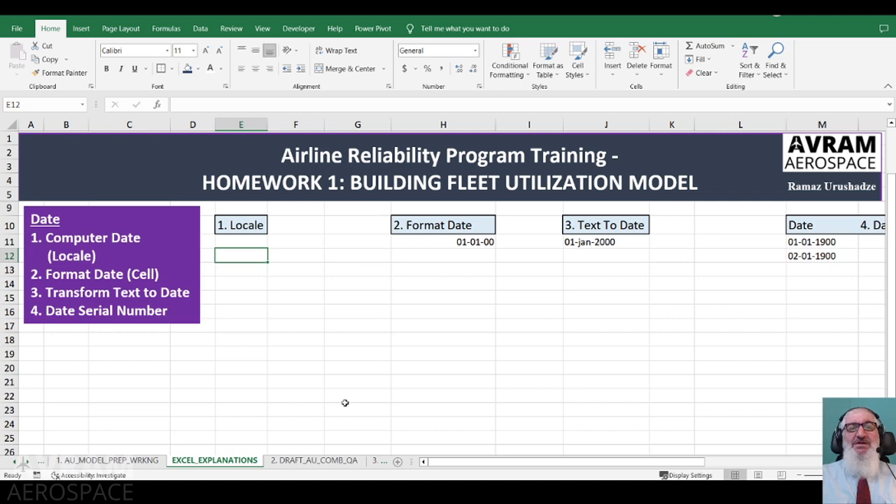
pyautogui.click(356, 492)
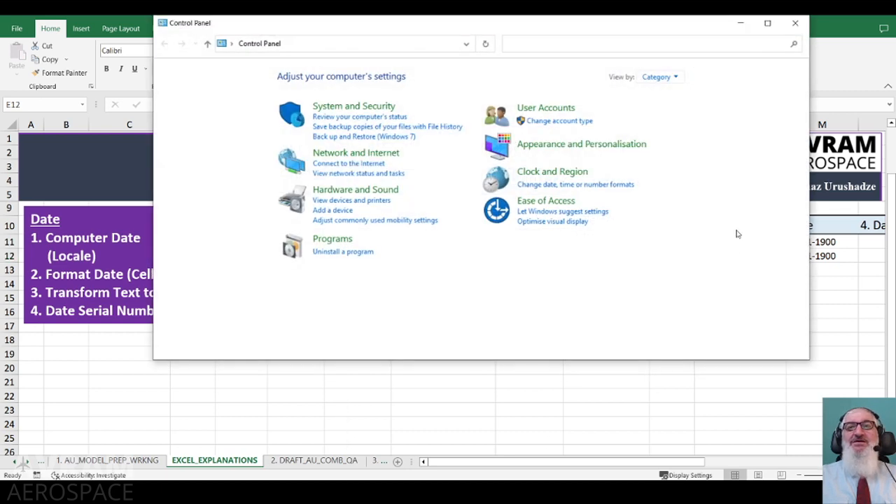
pyautogui.click(580, 187)
pyautogui.moveTo(179, 46); pyautogui.dragTo(437, 48)
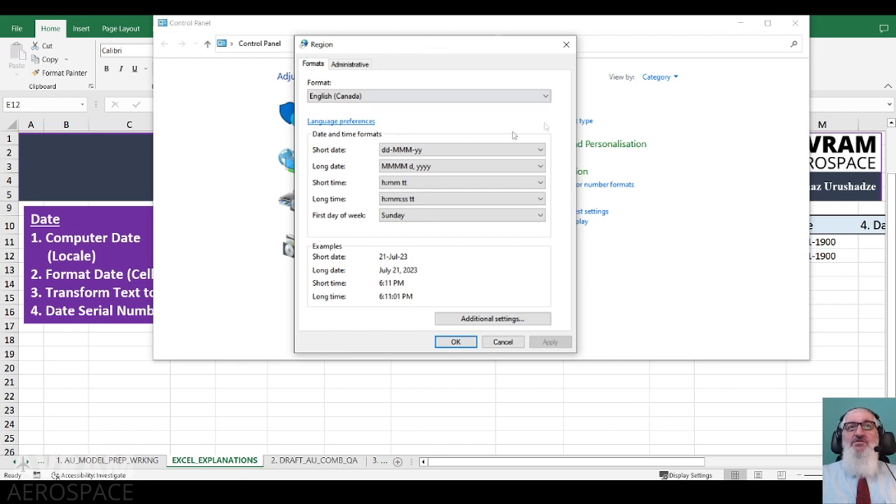
# Browse the region's list of language and country formats, from the English entries through French, Georgian, German and Greek, without choosing another.
pyautogui.click(545, 96)
pyautogui.scroll(-13, 461, 241)
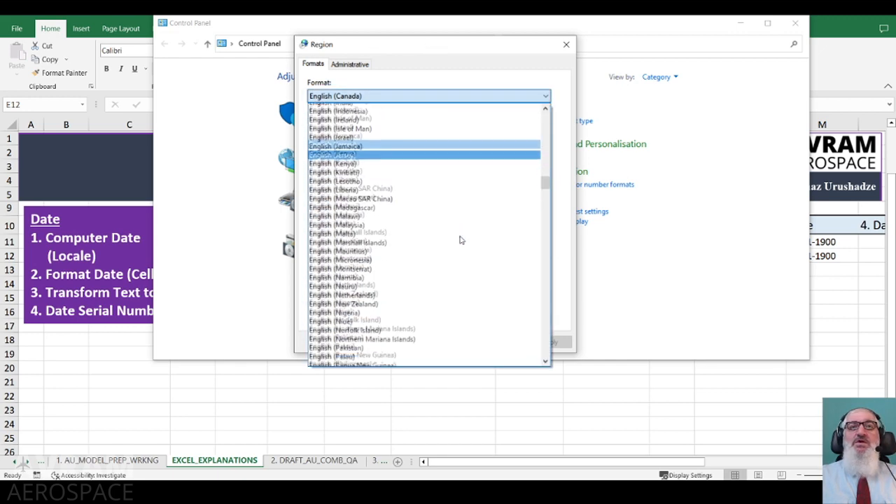
pyautogui.scroll(-8, 461, 240)
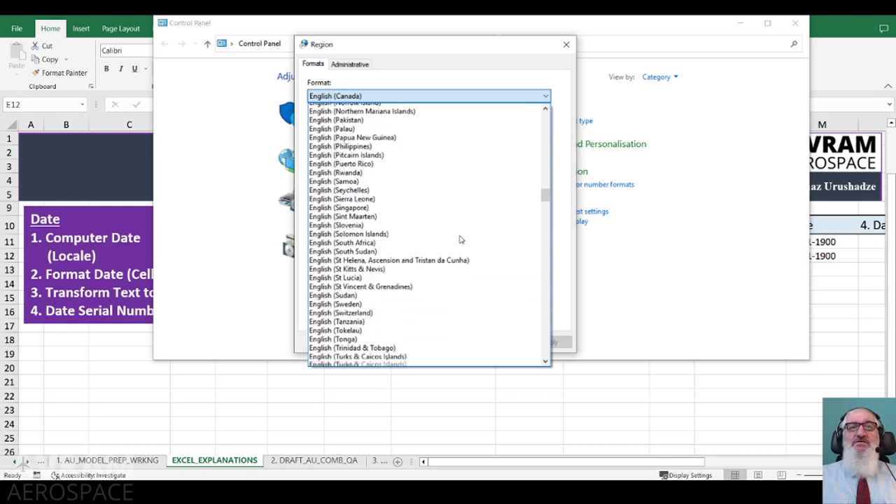
pyautogui.scroll(-1, 460, 240)
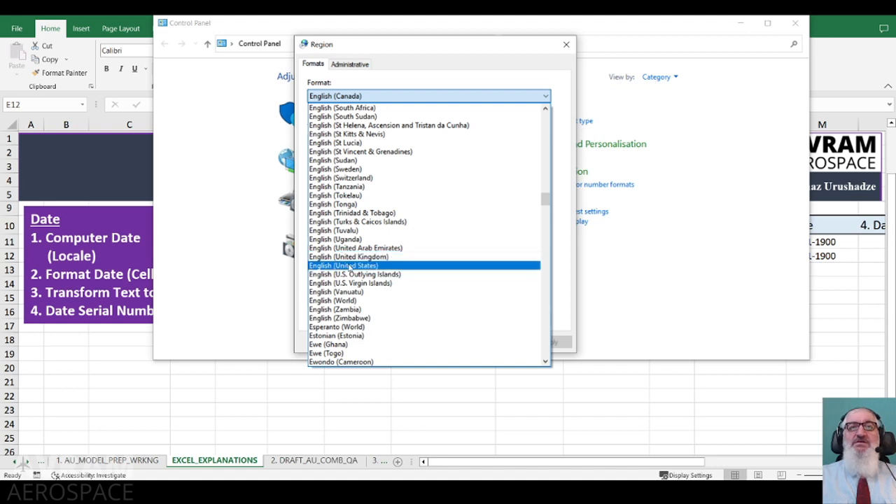
pyautogui.scroll(-5, 430, 320)
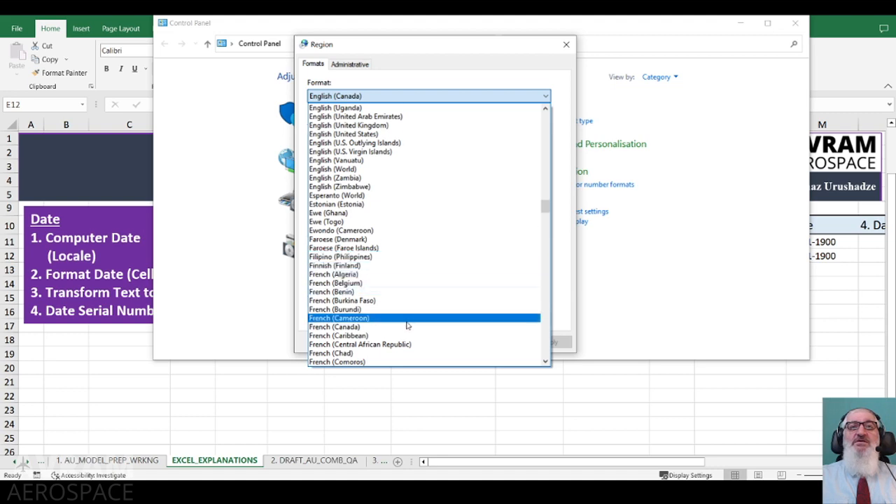
pyautogui.scroll(-13, 407, 324)
pyautogui.scroll(-6, 406, 317)
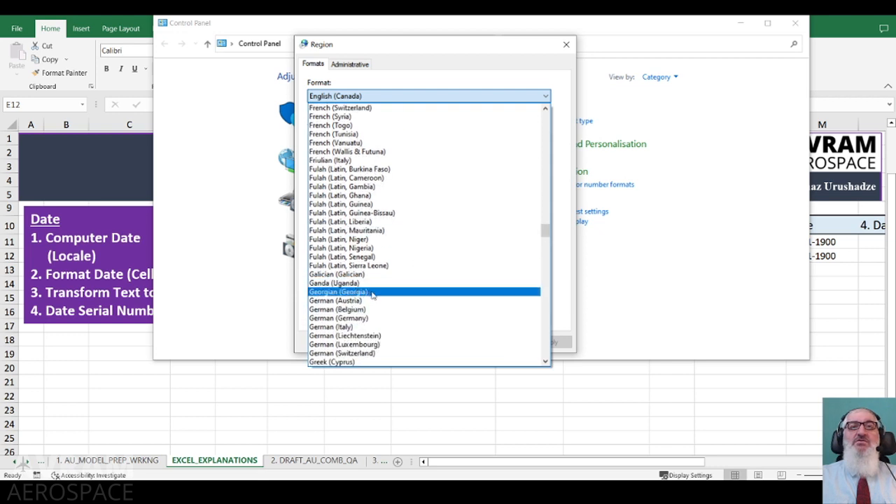
pyautogui.scroll(-4, 382, 304)
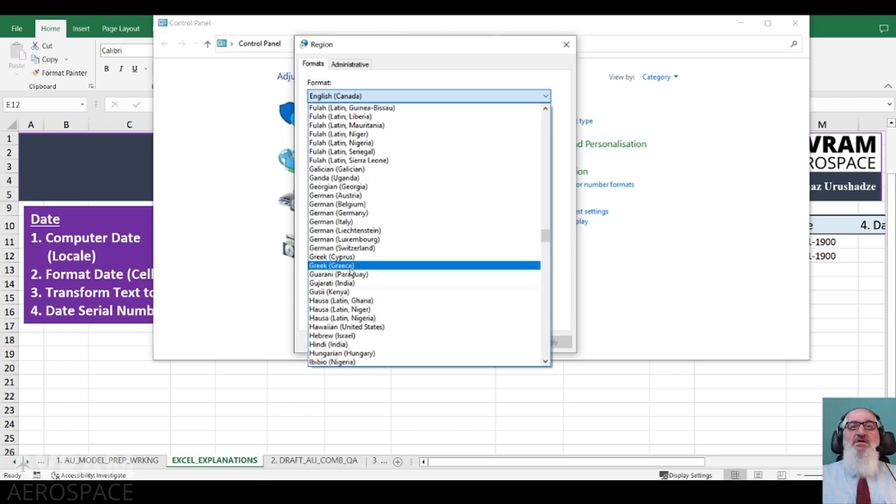
pyautogui.scroll(-2, 431, 303)
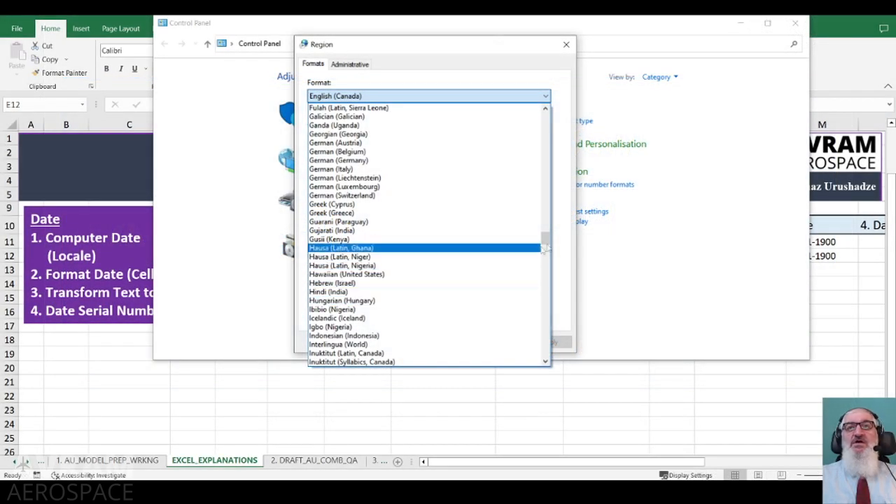
pyautogui.click(563, 242)
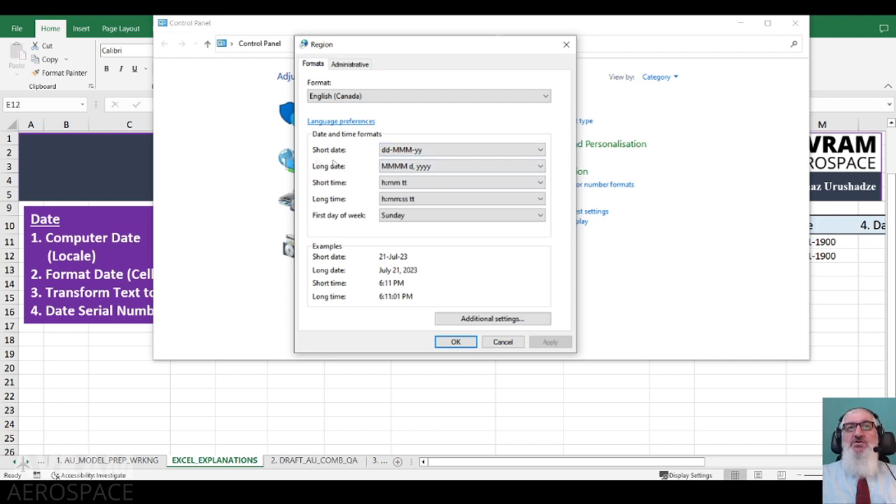
# Examine the short date, long date and first day of week options, and close the region settings and Control Panel to return to Excel.
pyautogui.click(541, 151)
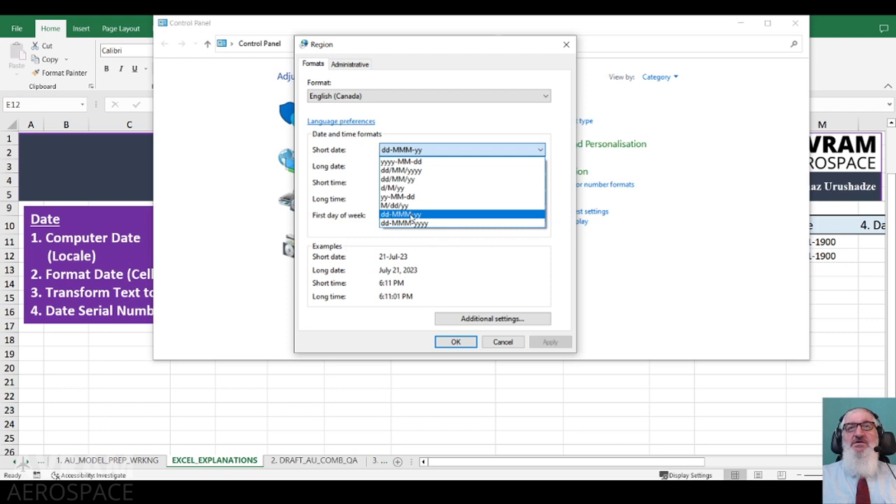
pyautogui.click(559, 205)
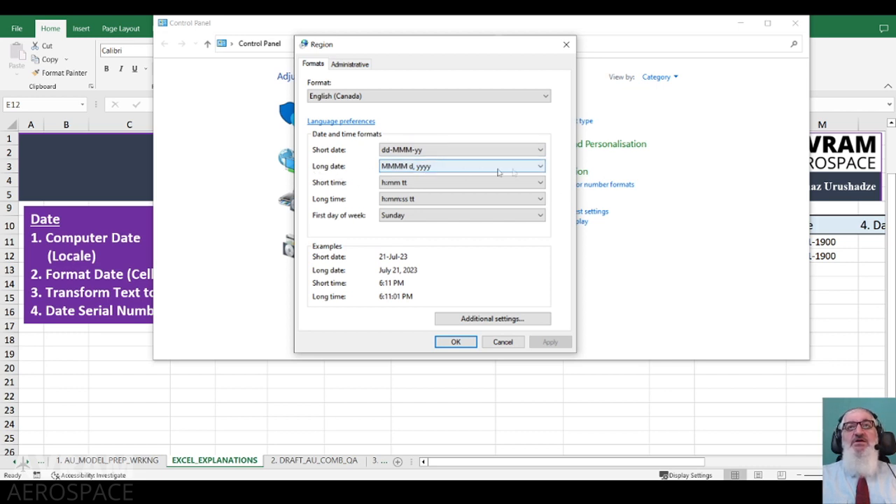
pyautogui.click(540, 168)
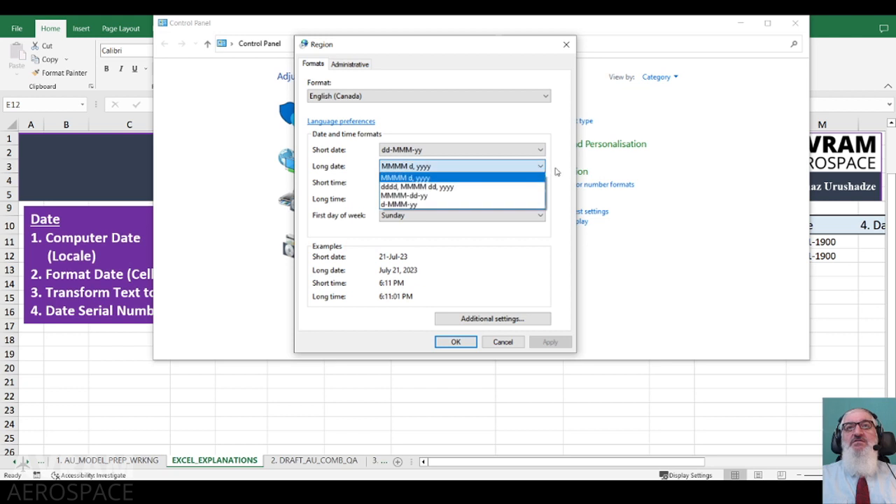
pyautogui.click(556, 172)
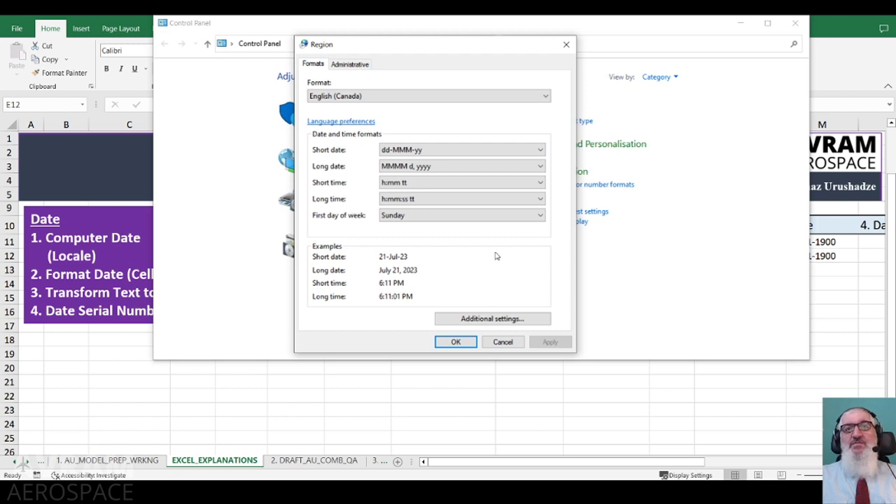
pyautogui.click(539, 216)
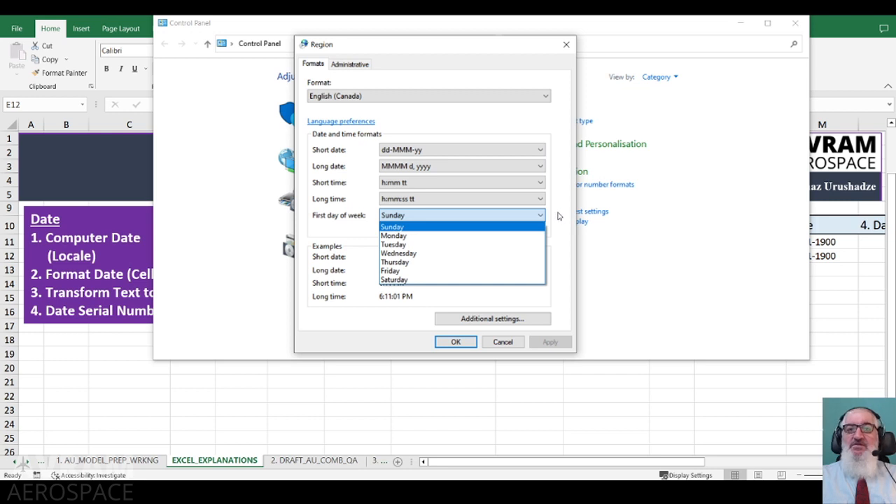
pyautogui.click(559, 217)
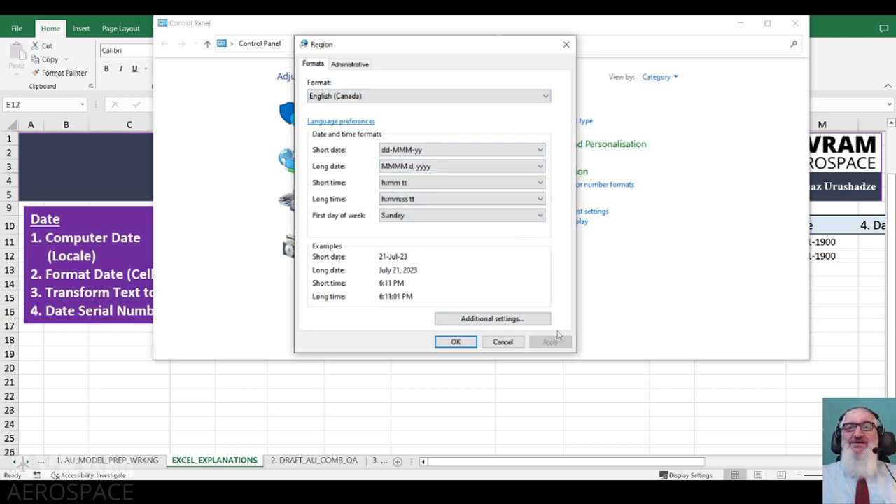
pyautogui.click(455, 342)
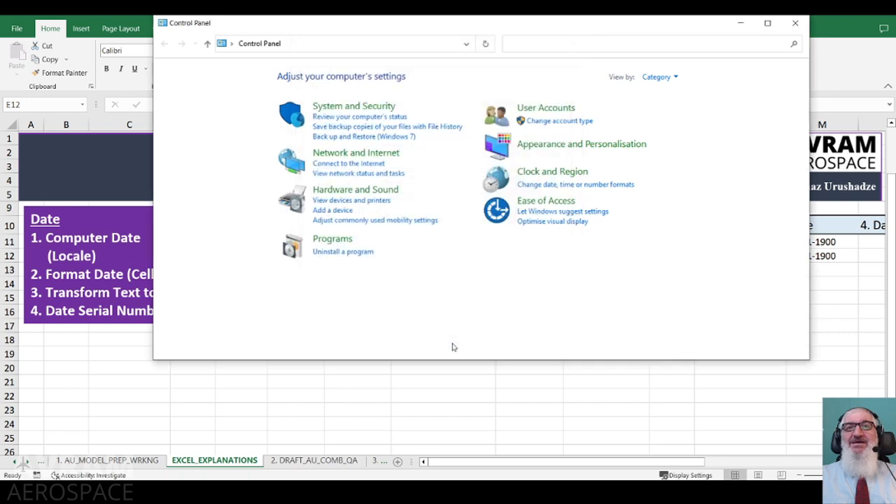
pyautogui.click(795, 24)
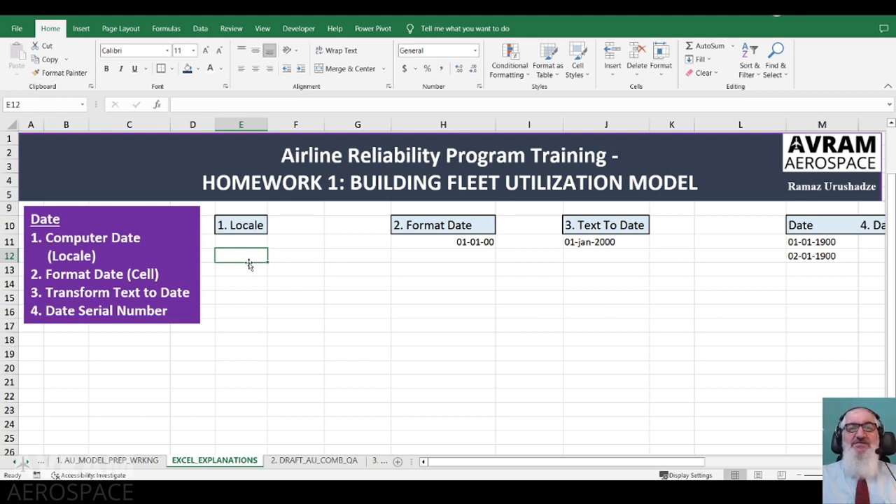
# Apply the Date number format of type 14-03-12 with the English (Canada) locale to cells H11:H24.
pyautogui.click(457, 243)
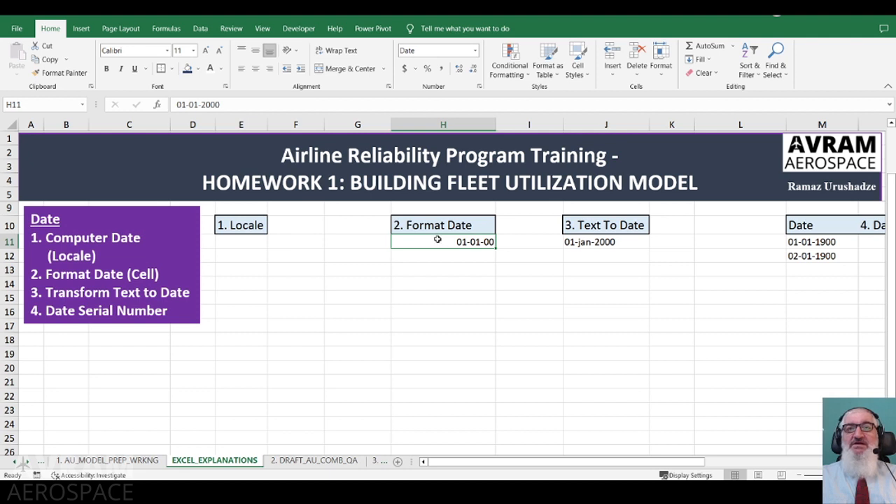
pyautogui.moveTo(436, 242); pyautogui.dragTo(450, 422)
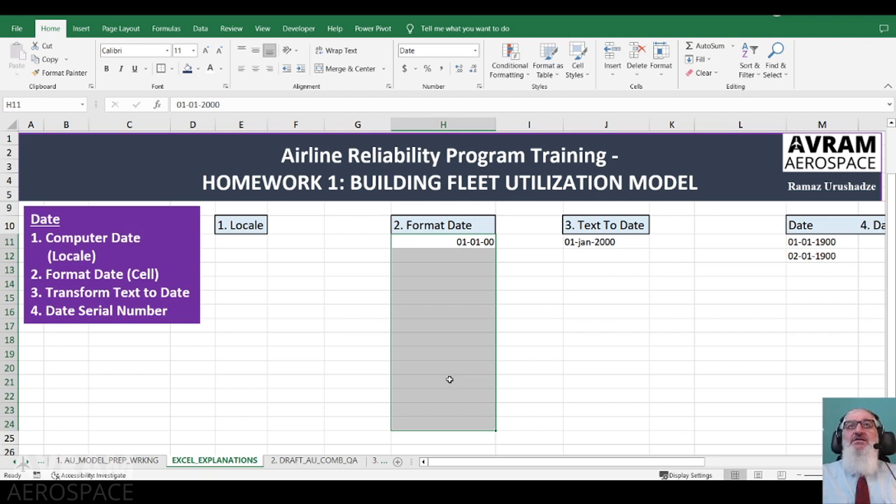
pyautogui.click(479, 88)
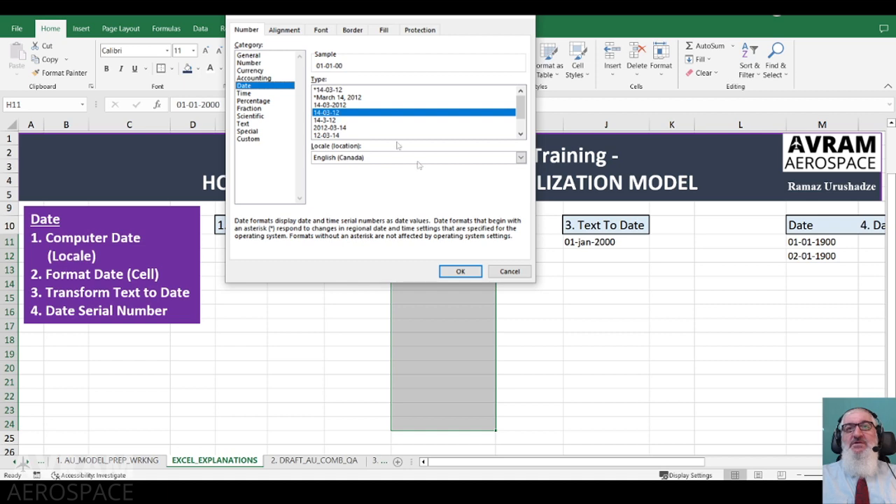
pyautogui.click(454, 272)
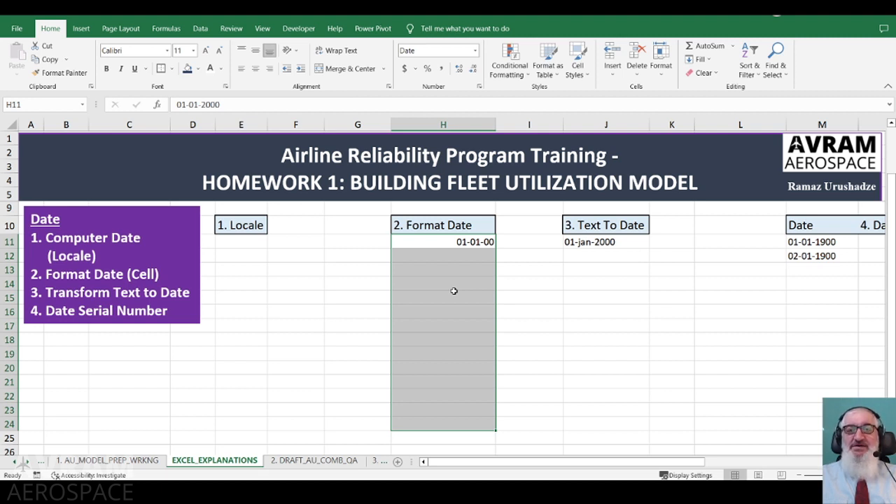
# Fill a date series down the column from H11, by day with a step of 1, up to stop value 10-01-2000.
pyautogui.click(417, 255)
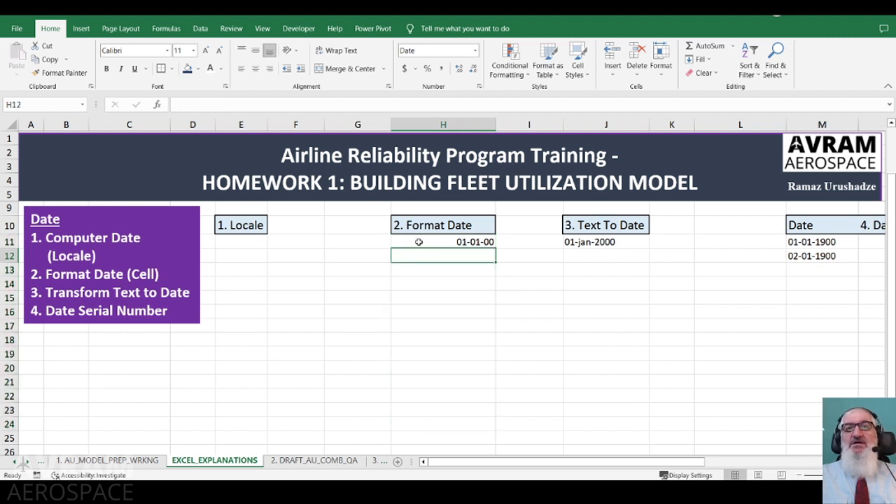
pyautogui.click(418, 242)
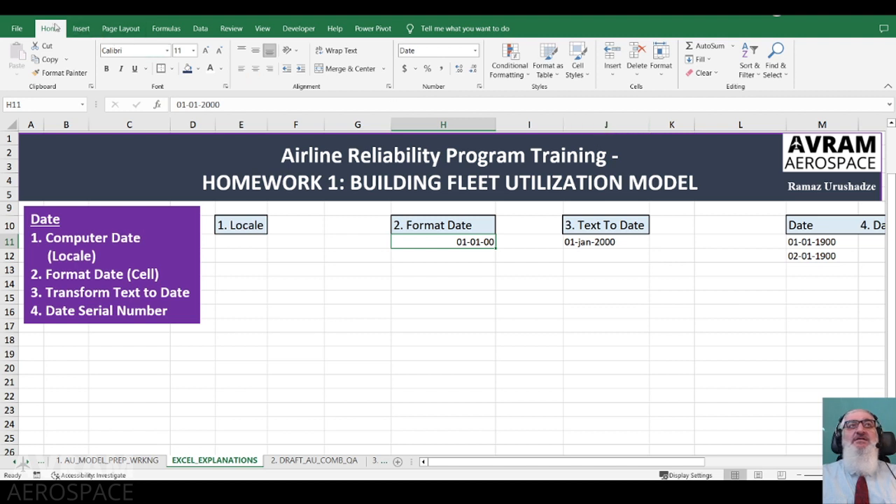
pyautogui.click(709, 61)
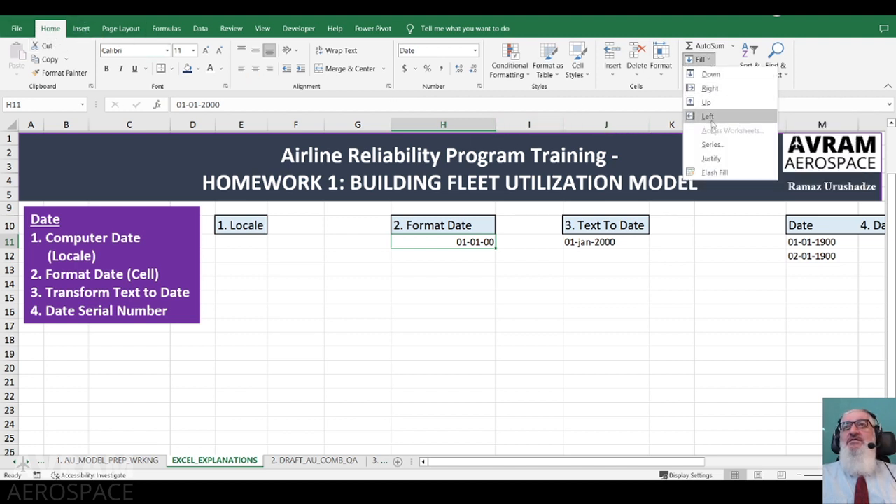
pyautogui.click(713, 144)
pyautogui.click(319, 124)
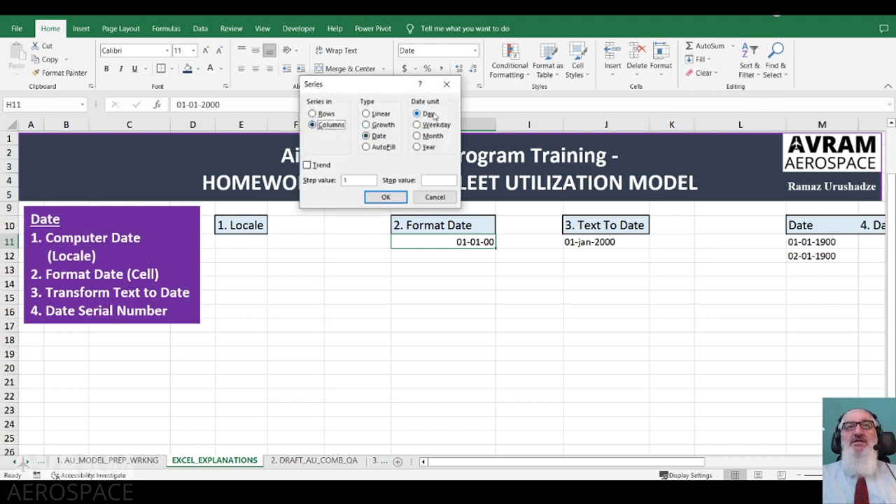
pyautogui.click(426, 181)
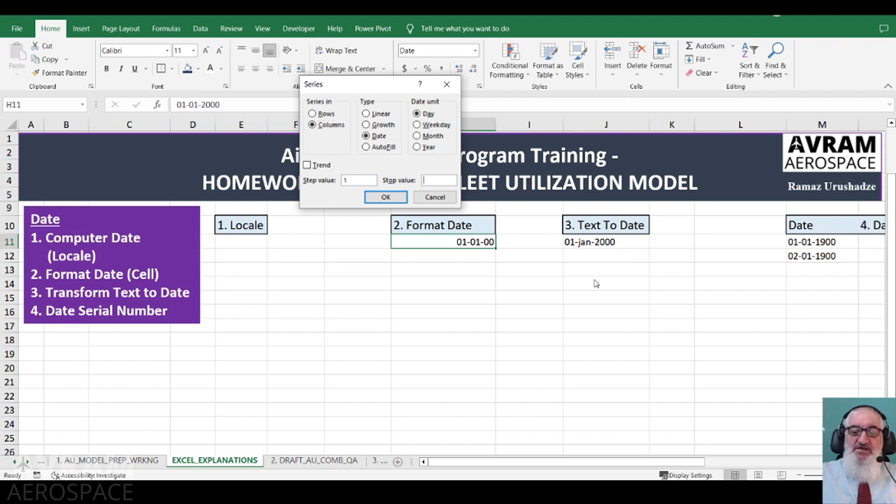
pyautogui.write('10-')
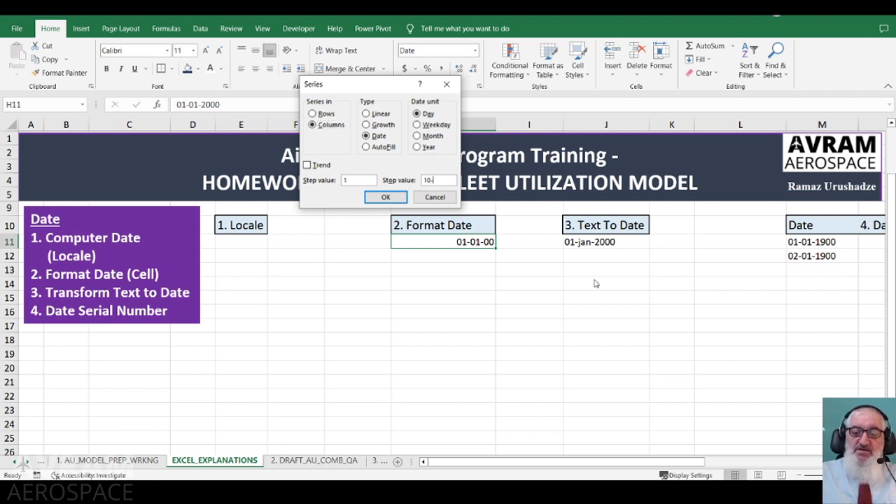
pyautogui.write('01-20')
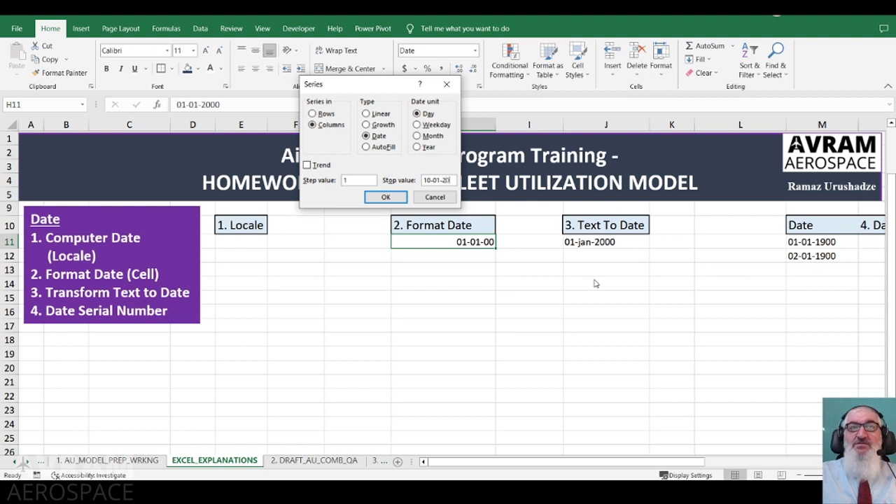
pyautogui.write('00')
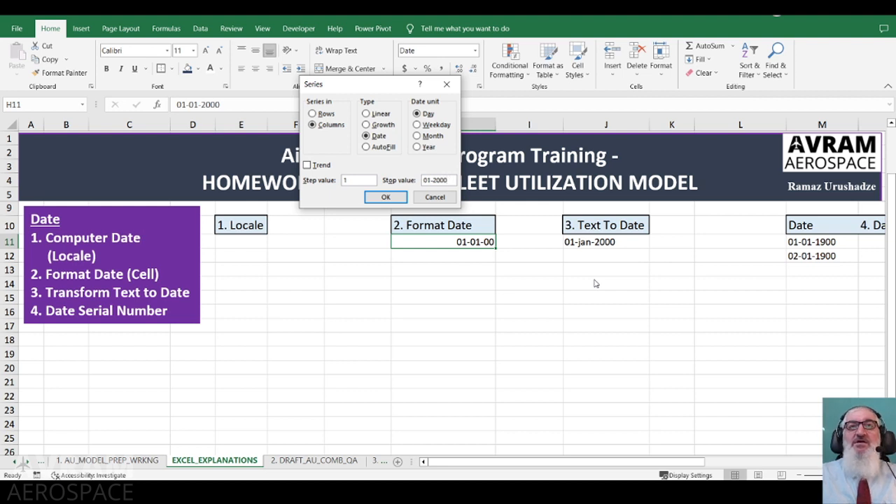
pyautogui.click(373, 199)
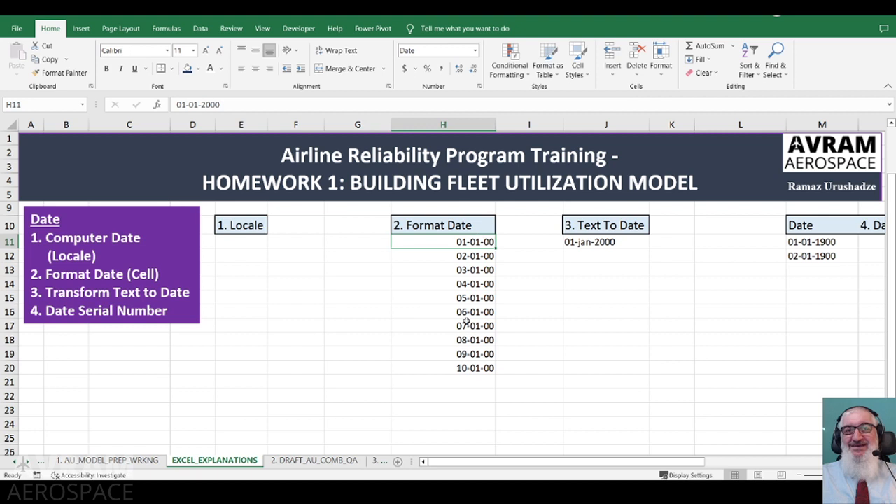
pyautogui.click(458, 367)
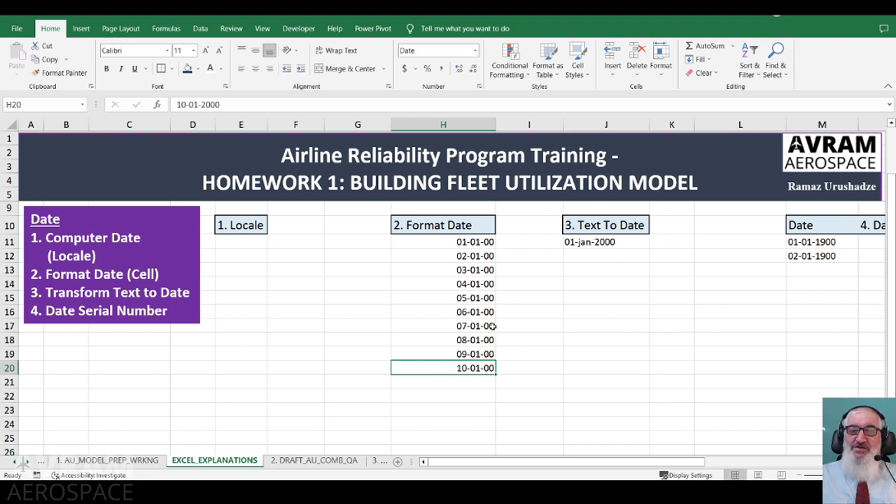
# Try to fill a daily date series down the column from text cell J11, with step value 1 and stop value 10-01-2000.
pyautogui.click(614, 241)
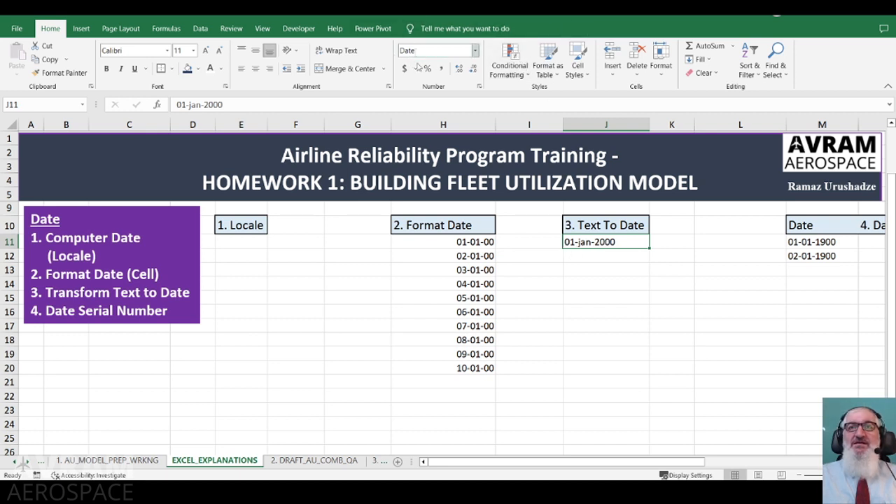
pyautogui.click(708, 60)
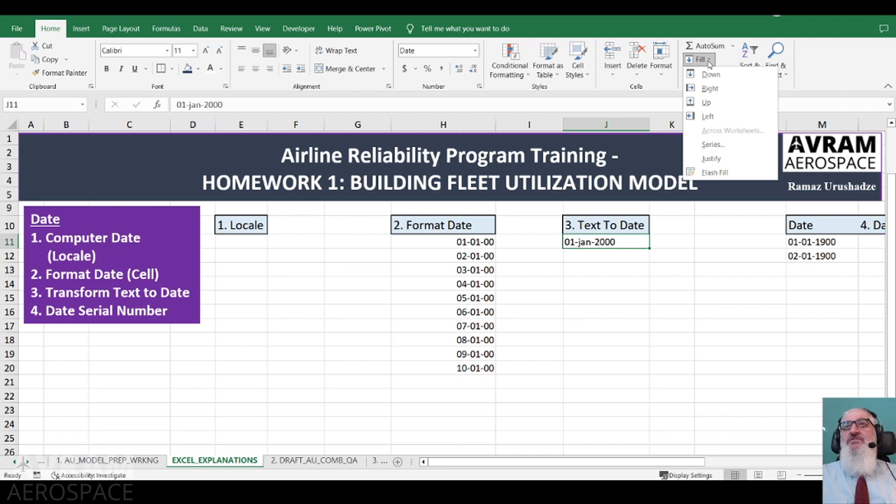
pyautogui.click(731, 144)
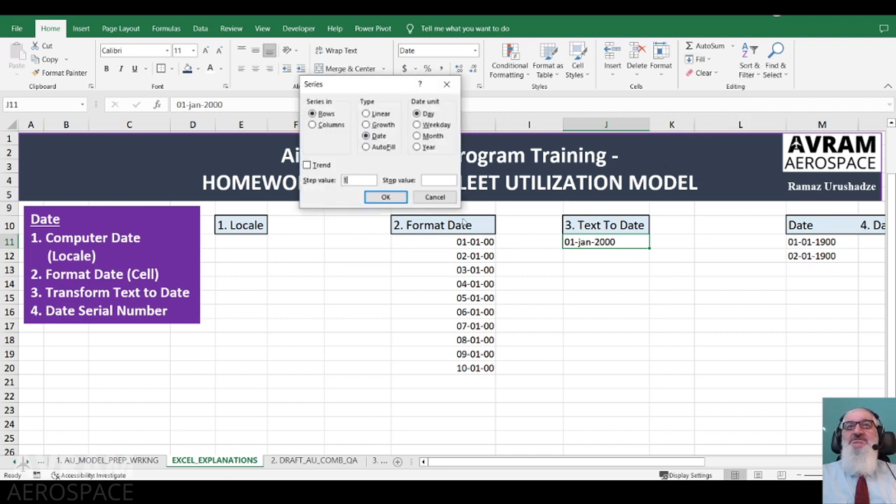
pyautogui.click(323, 127)
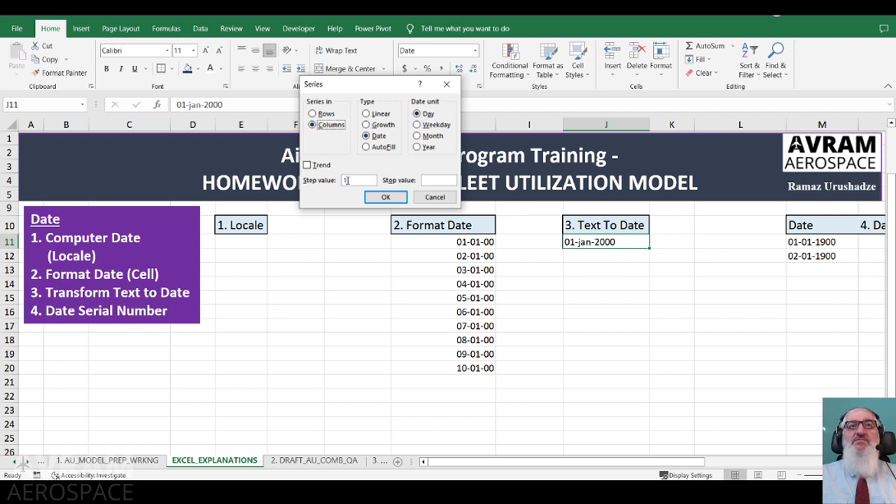
pyautogui.click(424, 181)
pyautogui.write('10-0')
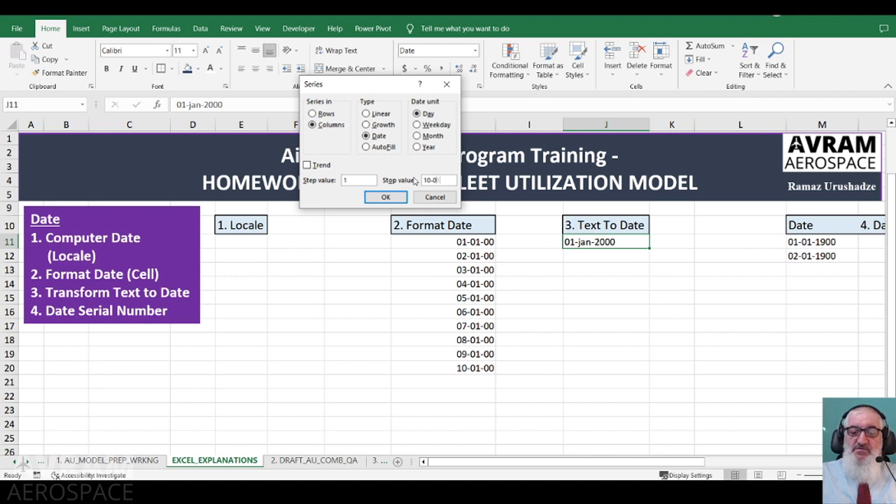
pyautogui.write('1-20000')
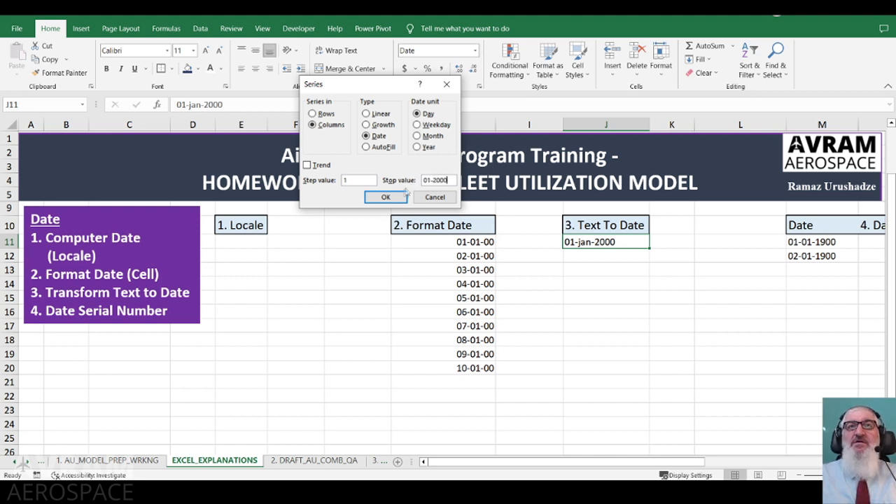
pyautogui.click(386, 197)
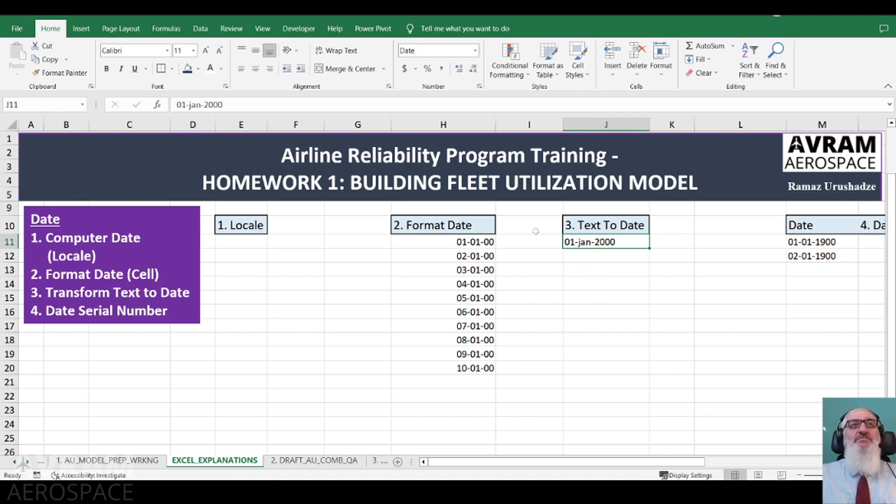
# Convert the text in J11 to a date with Text to Columns, using the Delimited type and the DMY date column format.
pyautogui.click(199, 29)
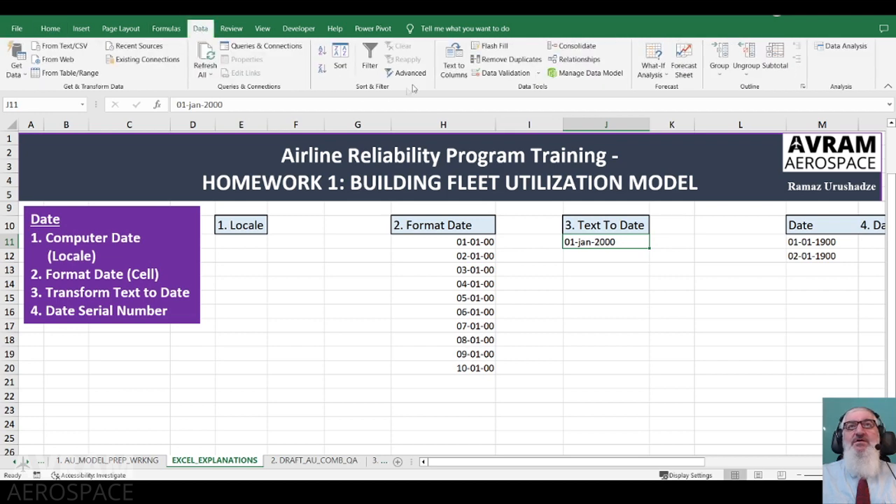
pyautogui.click(452, 64)
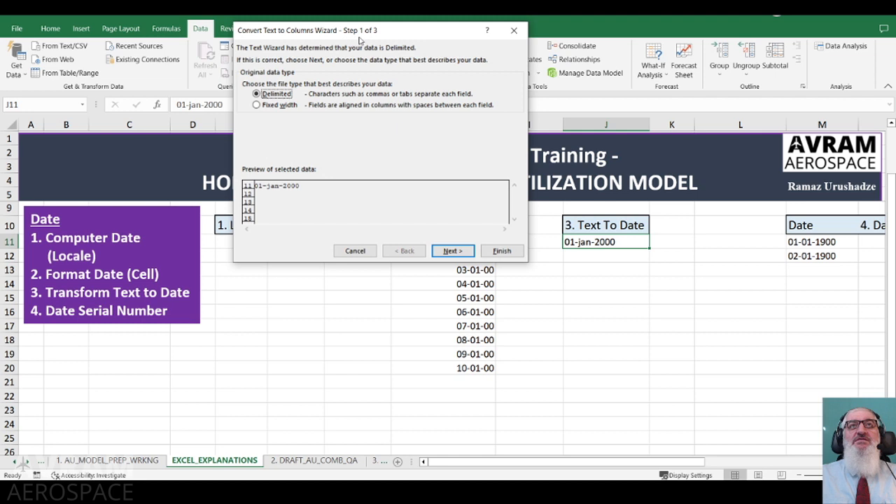
pyautogui.click(453, 251)
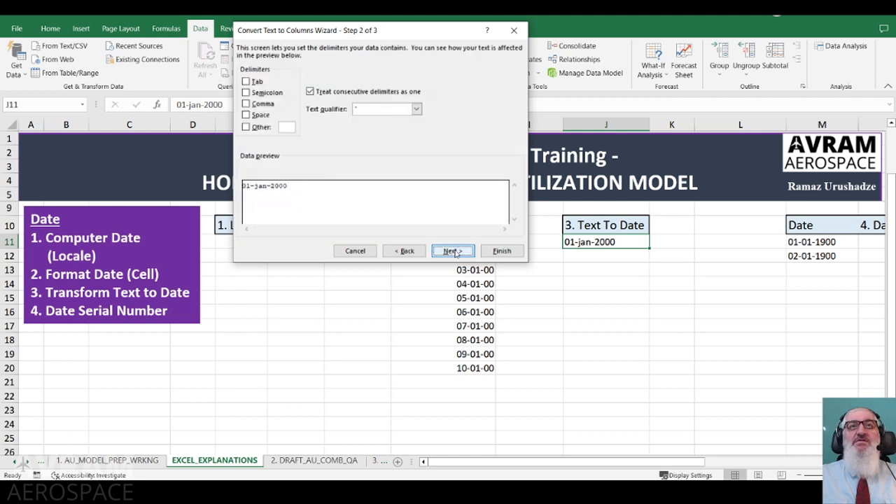
pyautogui.click(455, 250)
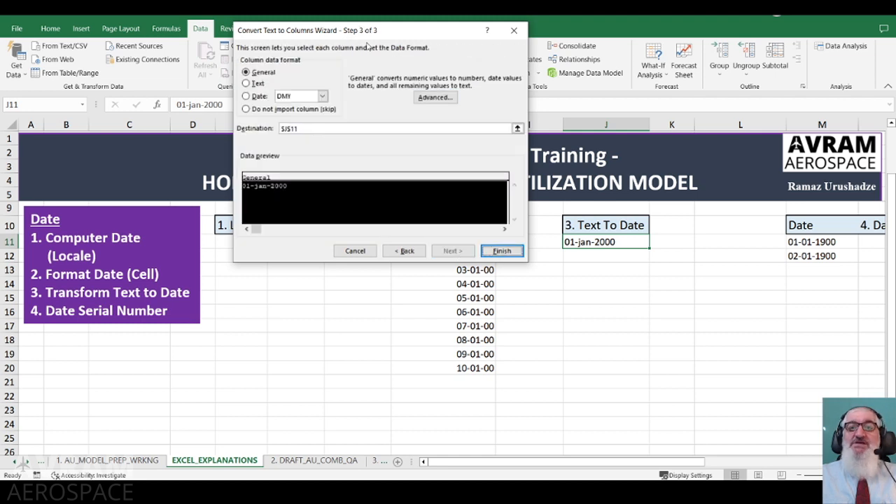
pyautogui.click(247, 98)
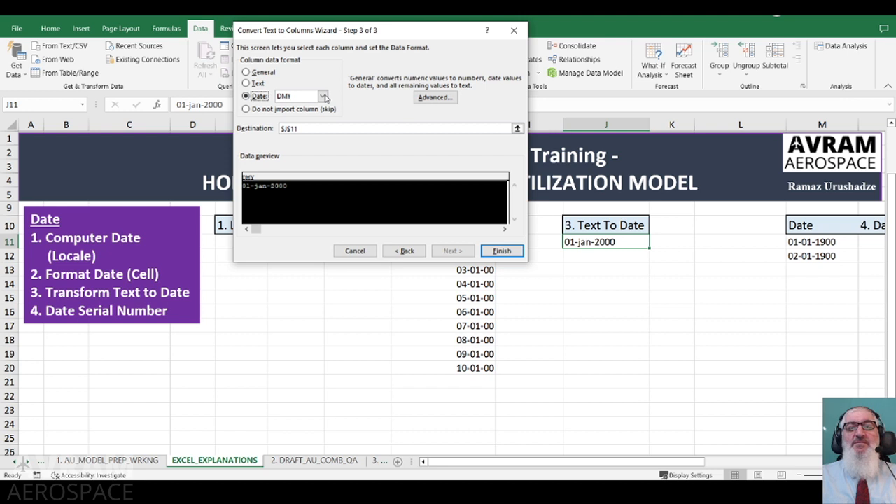
pyautogui.click(324, 96)
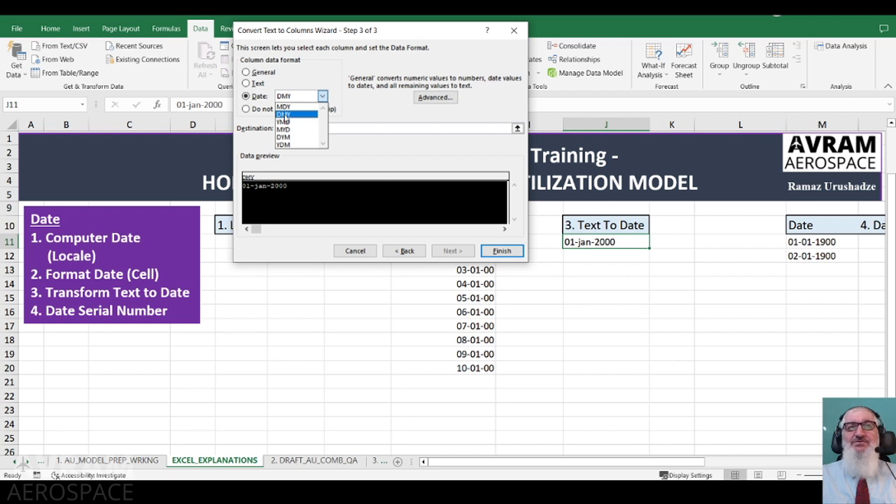
pyautogui.click(285, 116)
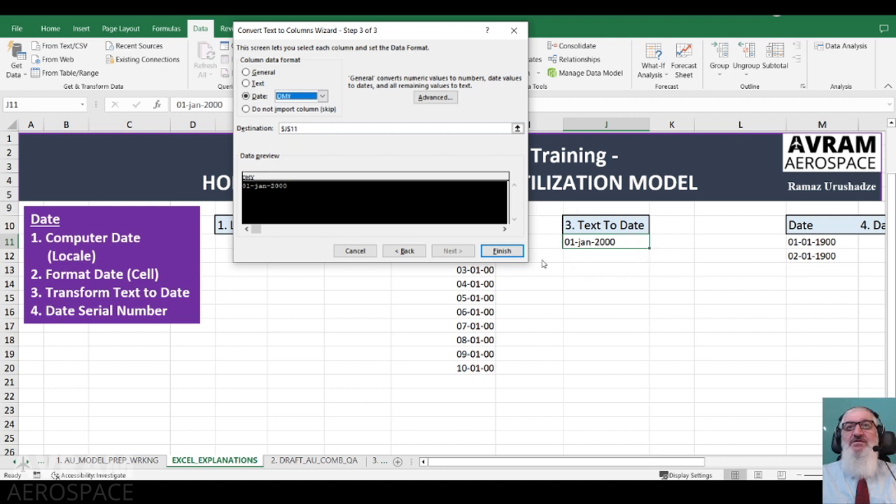
pyautogui.click(509, 252)
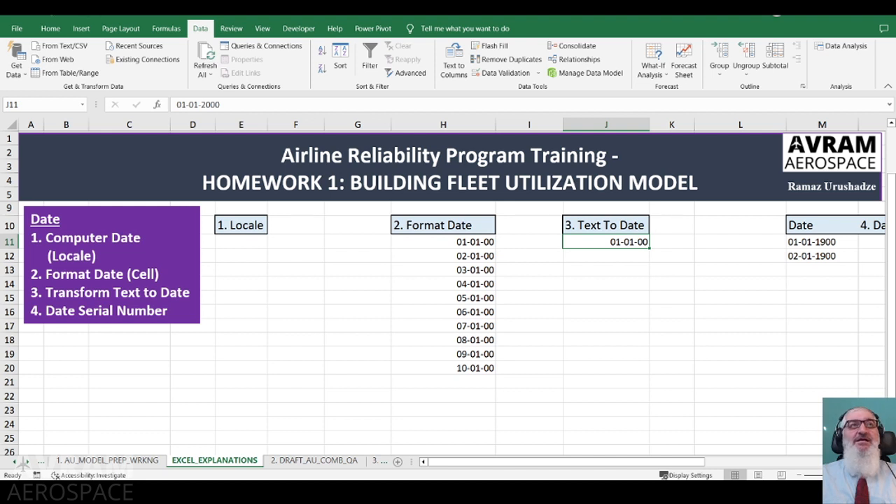
# Fill a date series down the column from the converted date in J11, by day with step value 1, up to stop value 10-01-2000.
pyautogui.click(51, 28)
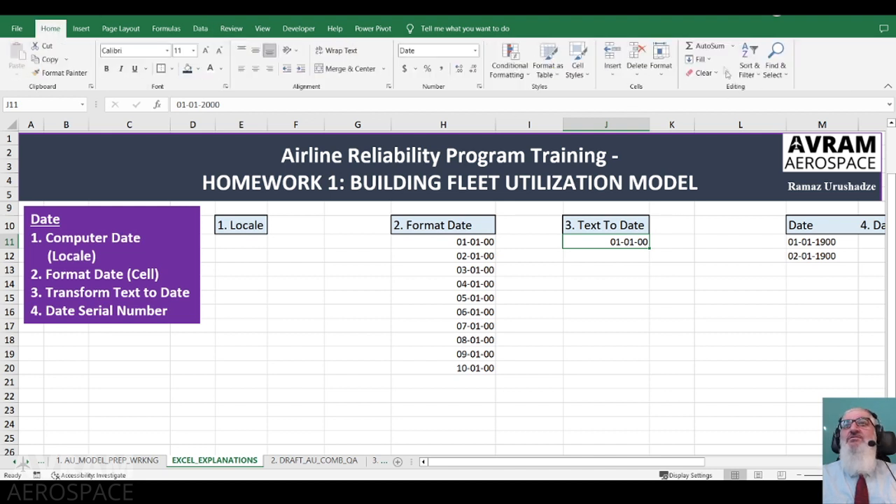
pyautogui.click(700, 60)
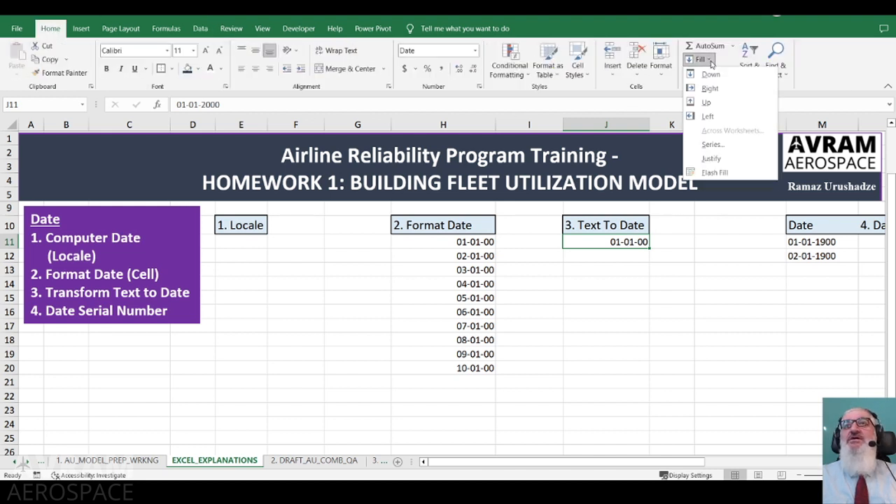
pyautogui.click(713, 144)
pyautogui.click(335, 126)
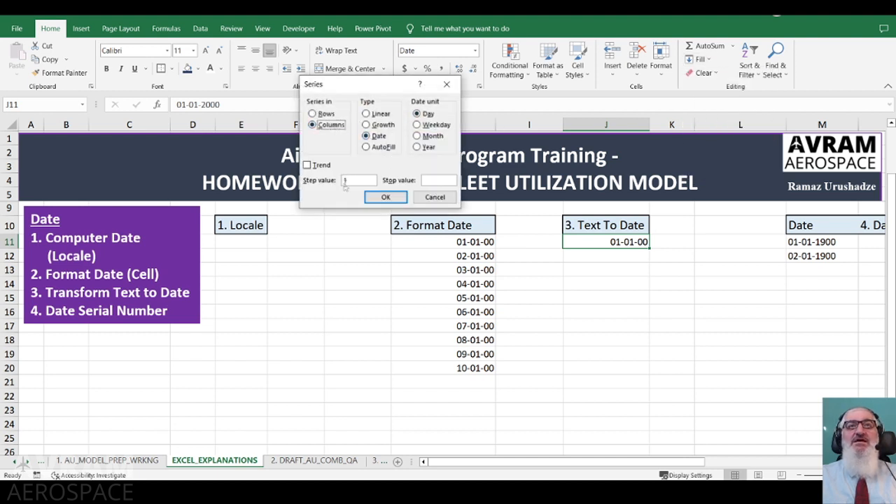
pyautogui.click(427, 181)
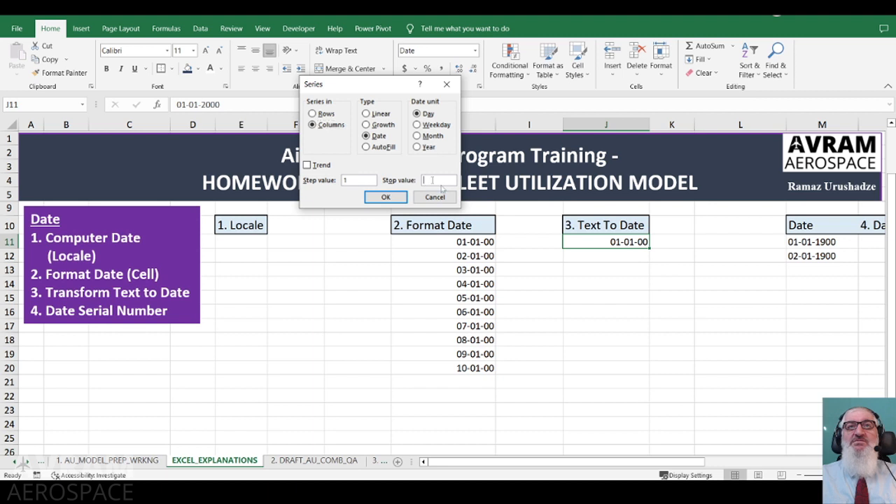
pyautogui.write('10-01-')
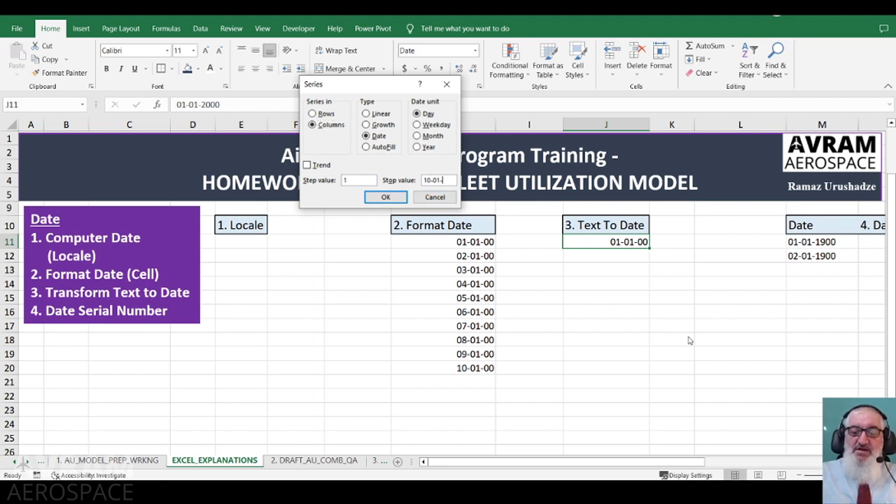
pyautogui.write('2000')
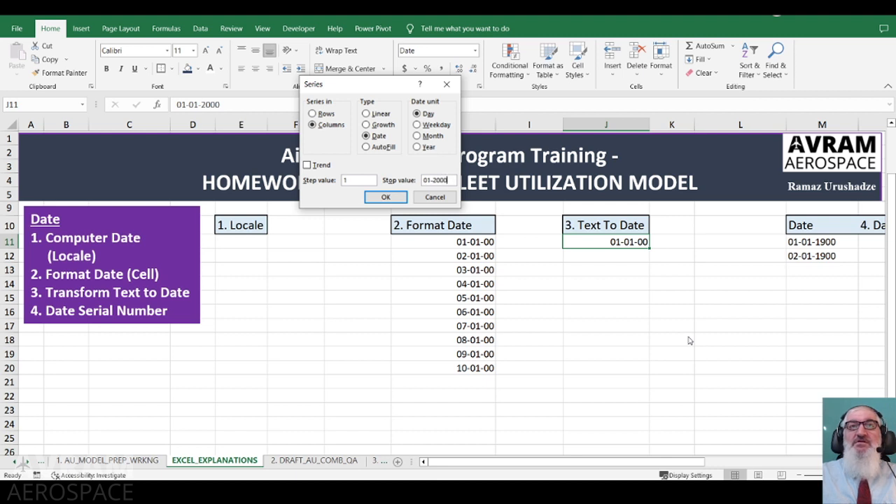
pyautogui.click(385, 196)
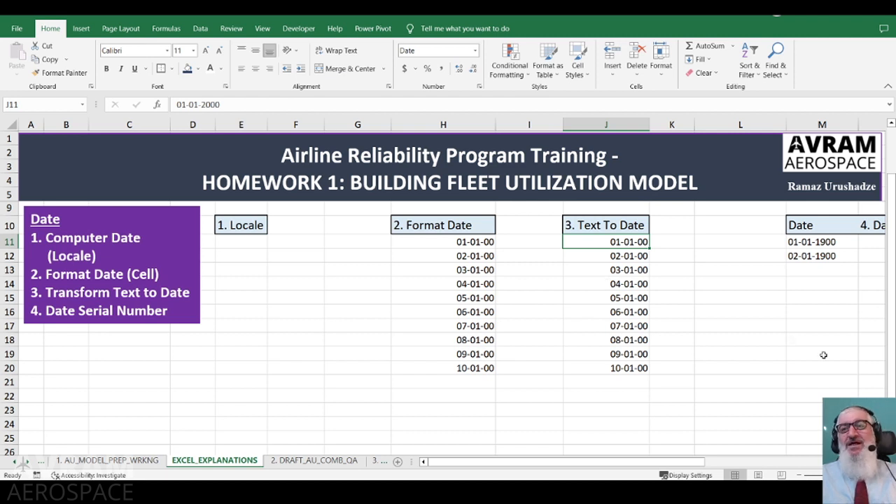
# Examine the text dates in M11:M12, the DATEVALUE serial number formulas in N11:N12 and the TEXT formula in O11.
pyautogui.hscroll(3, 553, 287)
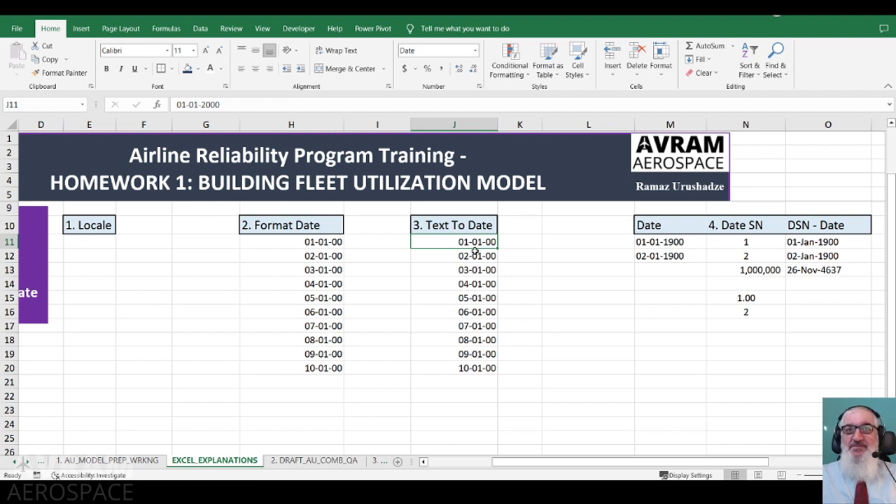
pyautogui.click(681, 243)
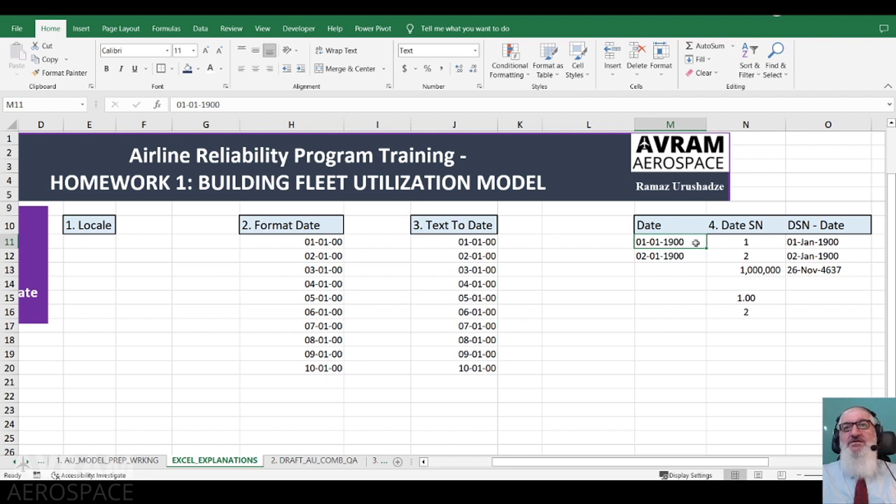
pyautogui.click(740, 243)
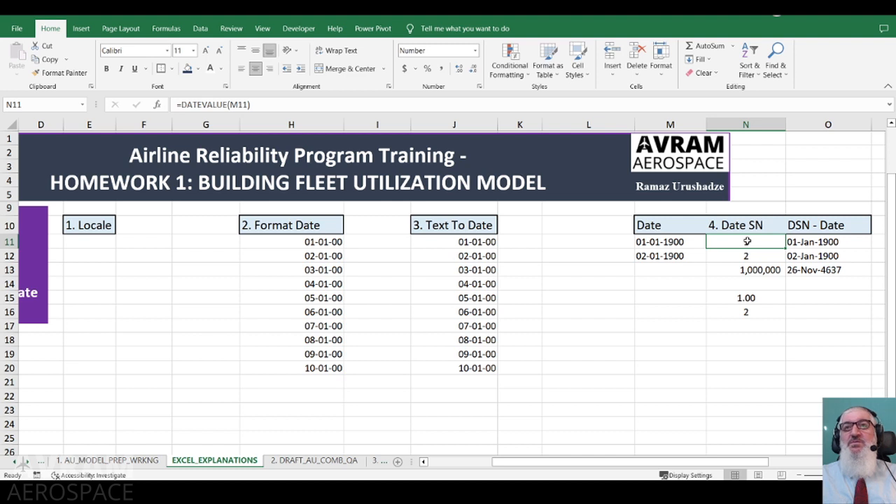
pyautogui.click(666, 256)
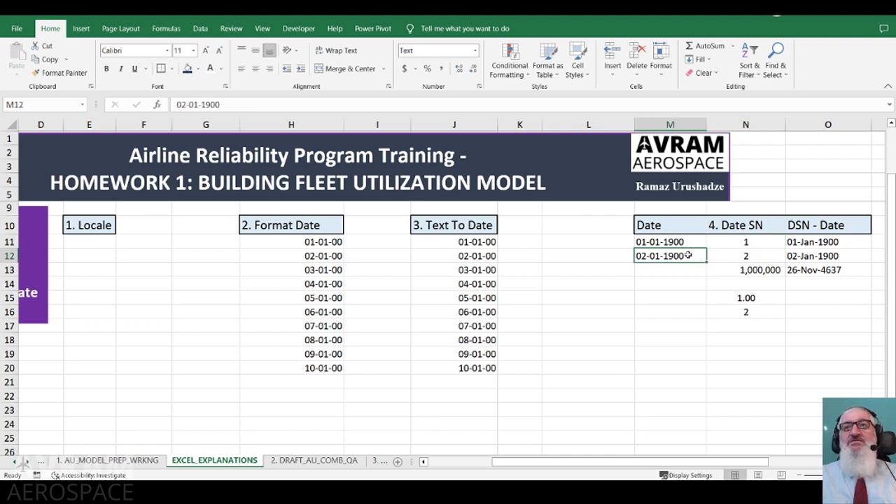
pyautogui.click(731, 256)
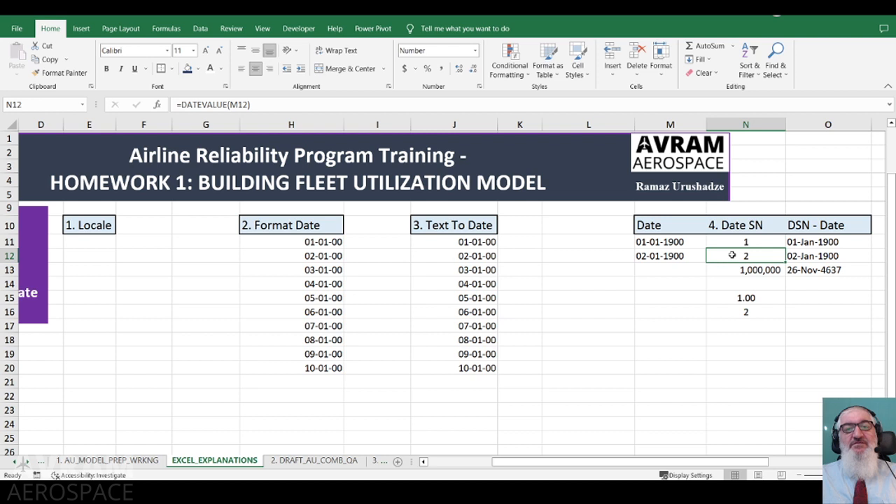
pyautogui.click(736, 243)
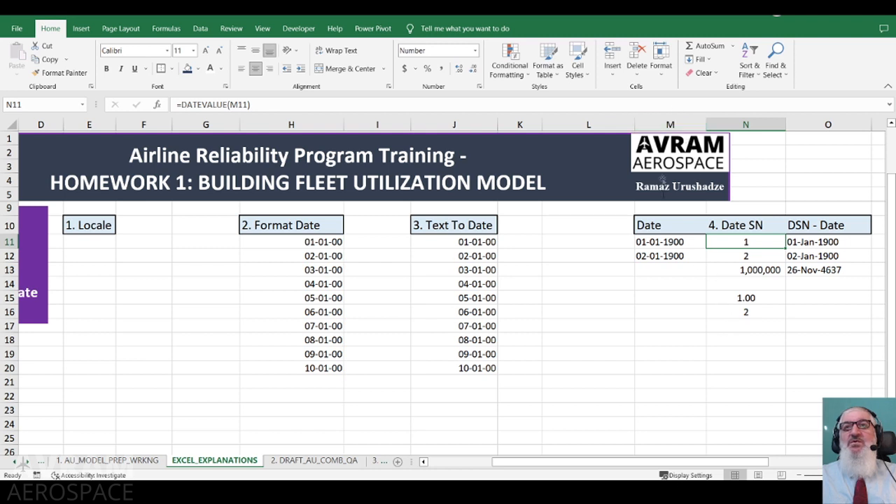
pyautogui.click(663, 243)
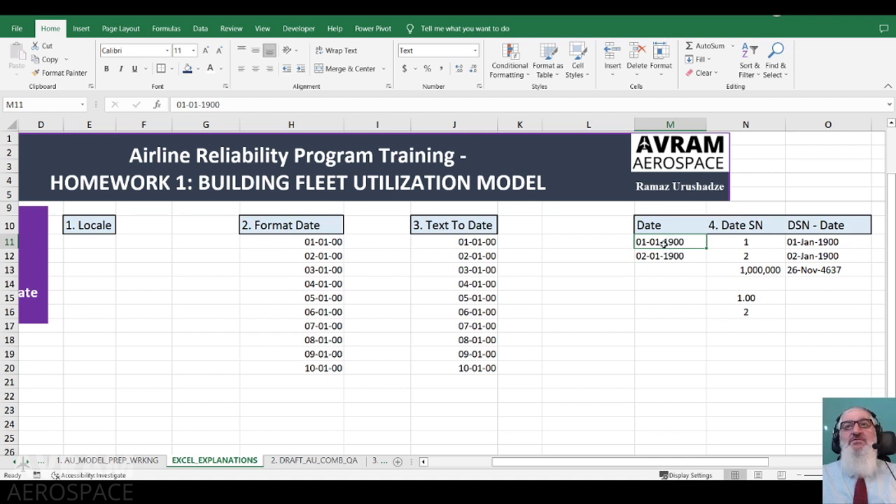
pyautogui.click(719, 240)
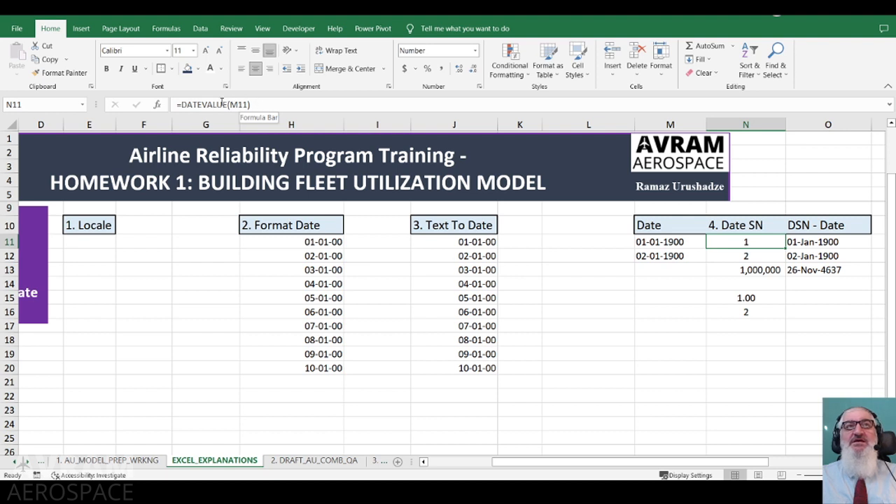
pyautogui.click(655, 242)
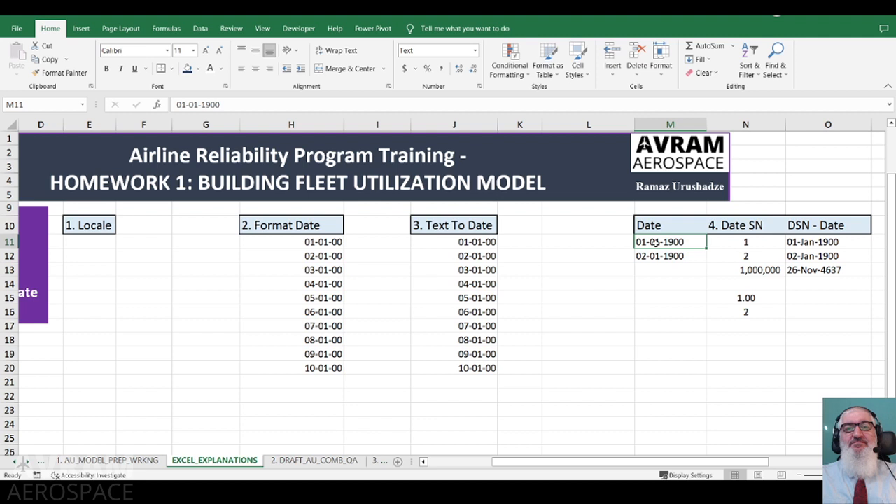
pyautogui.click(721, 243)
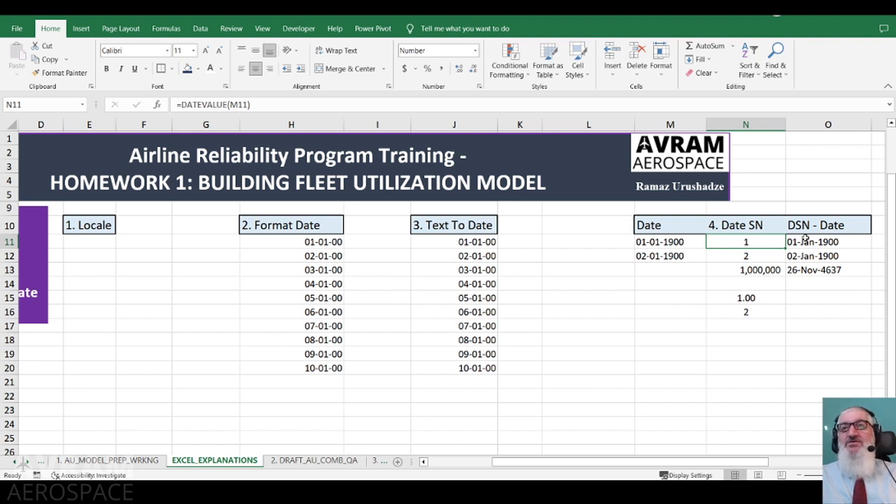
pyautogui.click(805, 241)
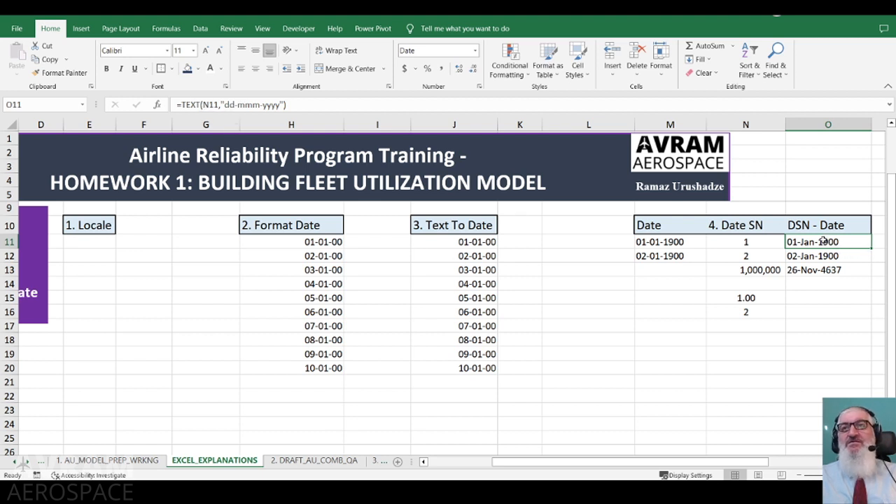
pyautogui.click(765, 242)
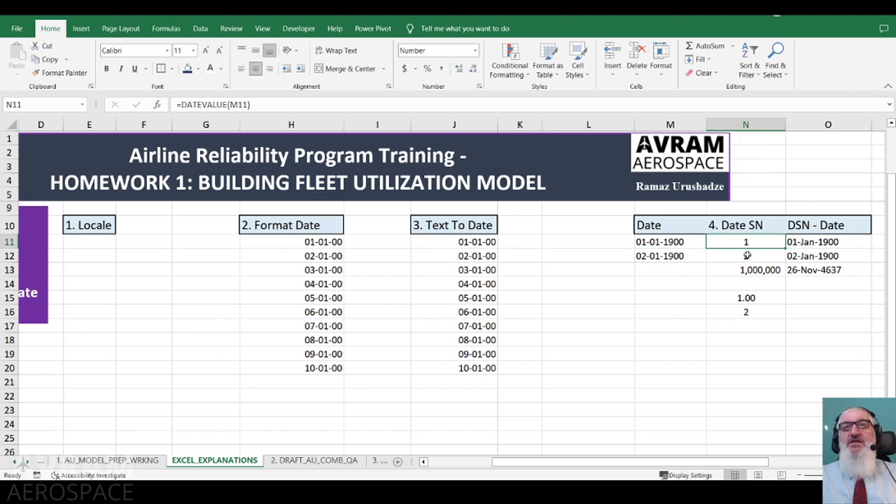
pyautogui.click(805, 242)
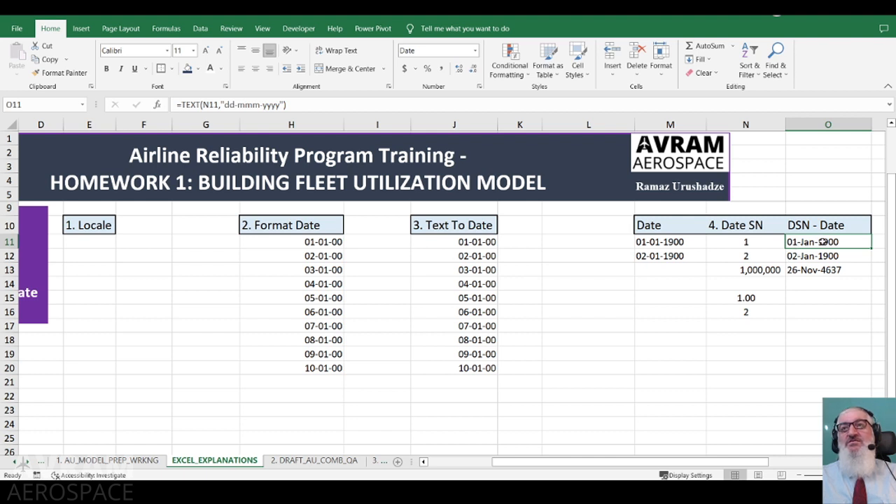
# Examine the text date in M11, the serial number in N13 and the TEXT formulas in O11 and O13.
pyautogui.click(671, 242)
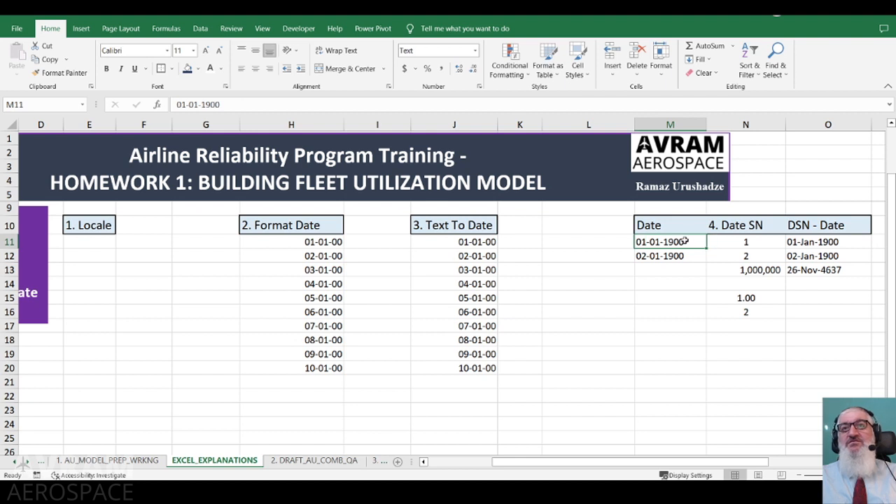
pyautogui.click(802, 242)
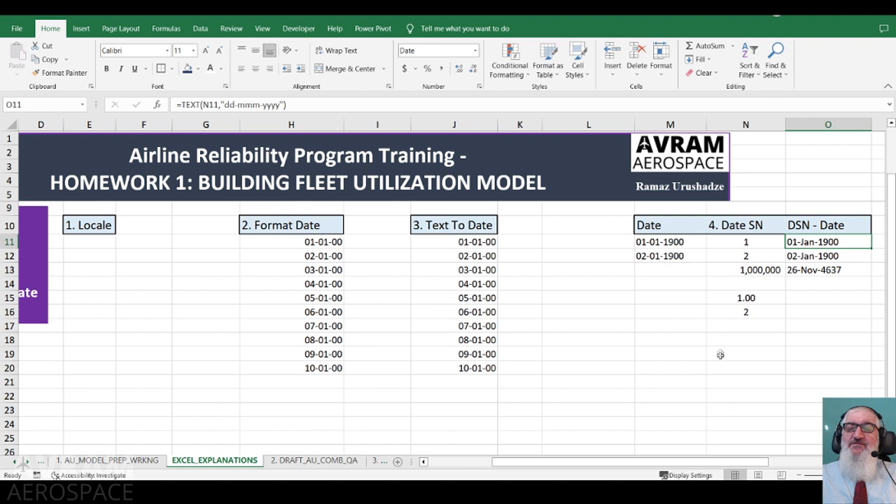
pyautogui.click(747, 273)
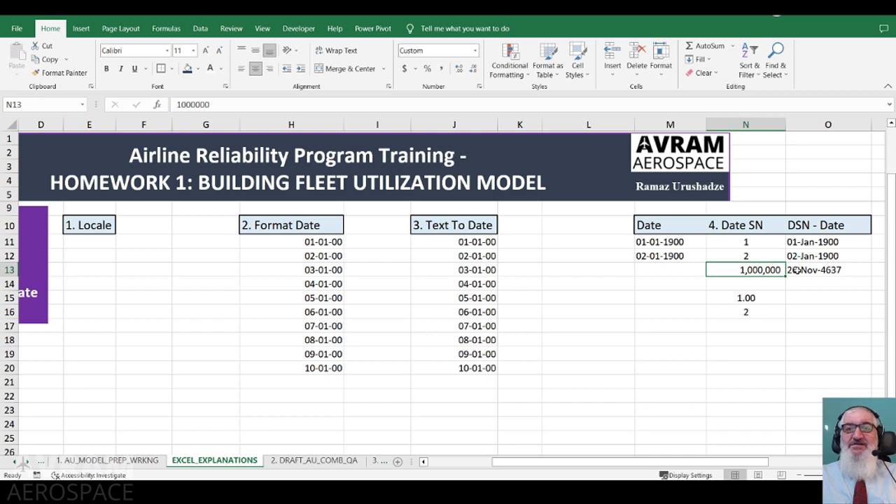
pyautogui.click(796, 270)
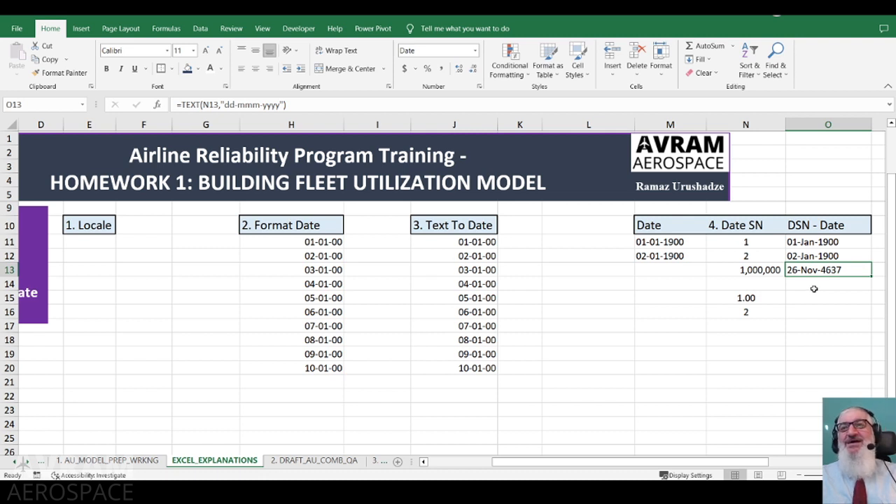
# Format the number in N15 as Long Date and compare it with the serial number in N11 and the date in M11.
pyautogui.click(772, 297)
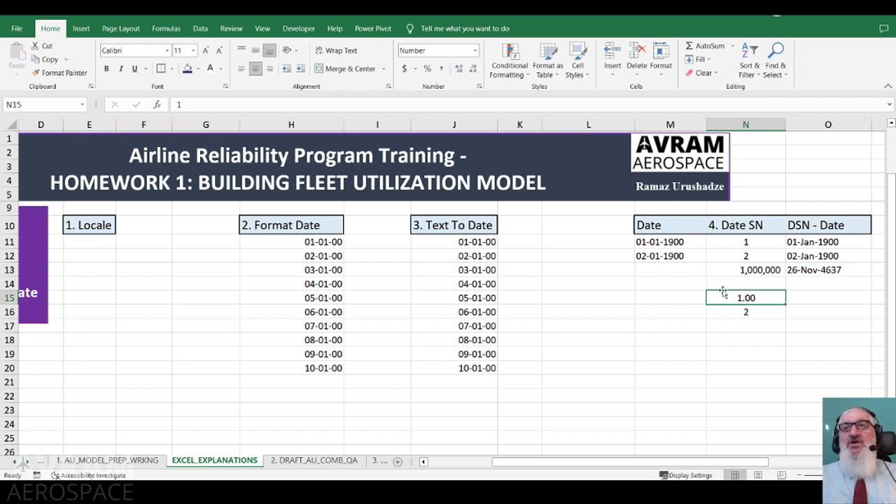
pyautogui.click(476, 54)
pyautogui.click(475, 54)
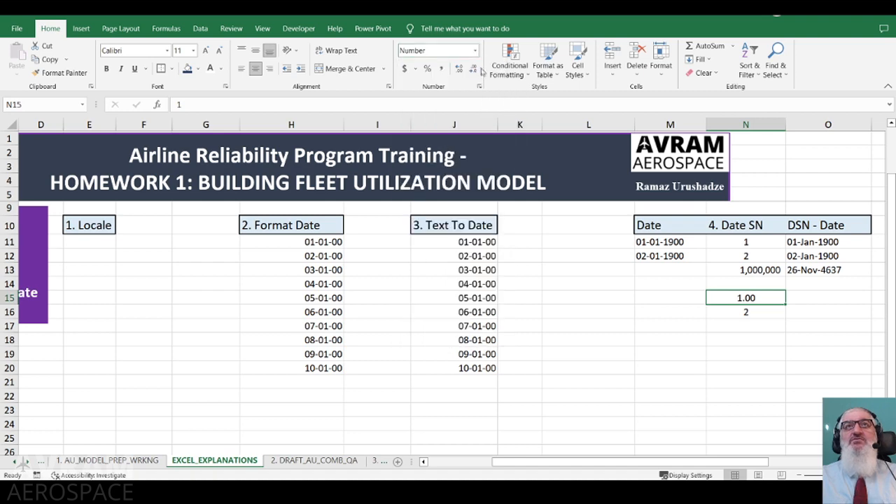
pyautogui.click(475, 53)
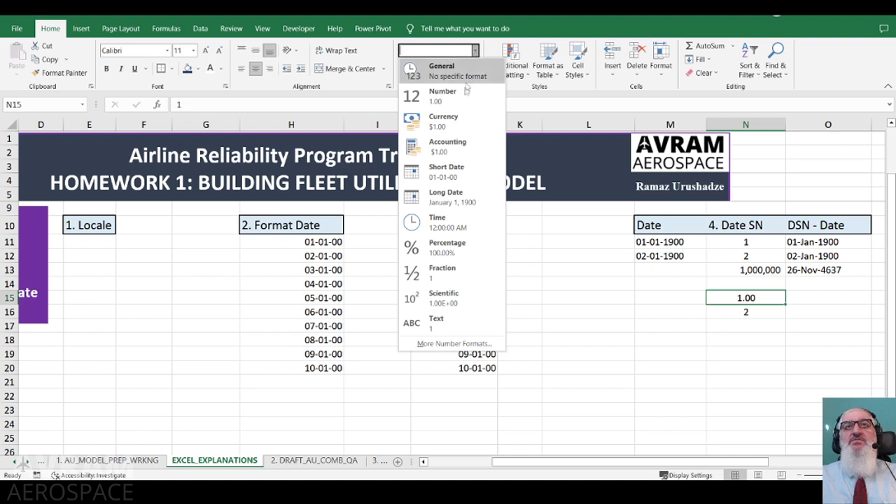
pyautogui.click(447, 201)
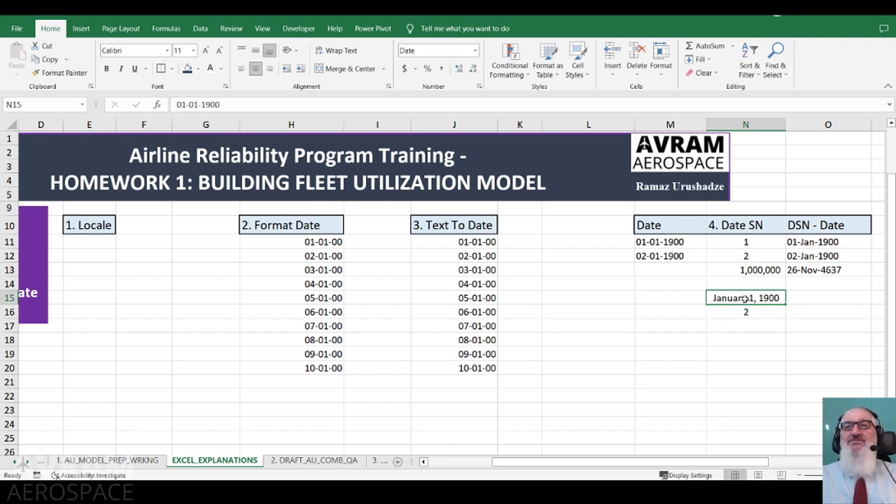
pyautogui.click(747, 245)
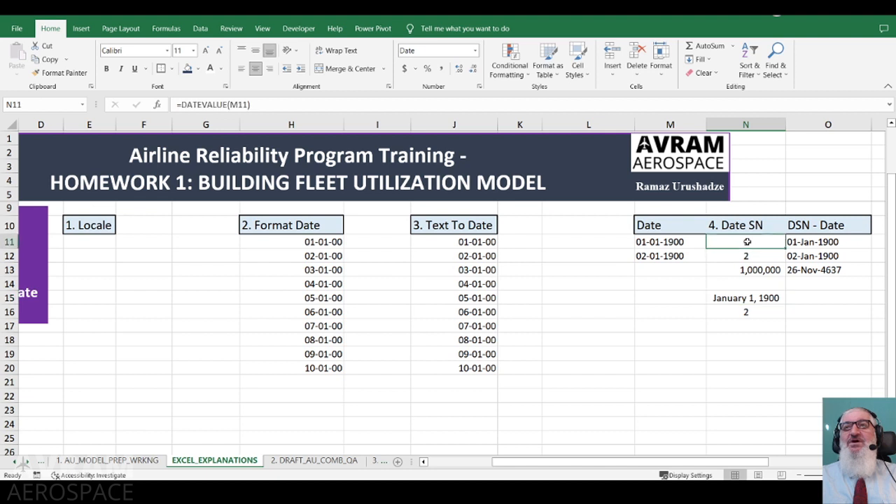
pyautogui.click(724, 298)
pyautogui.click(670, 243)
pyautogui.click(755, 300)
# Format the number in N16 as Long Date and compare it with the serial number in N12 and the date in M12.
pyautogui.click(748, 313)
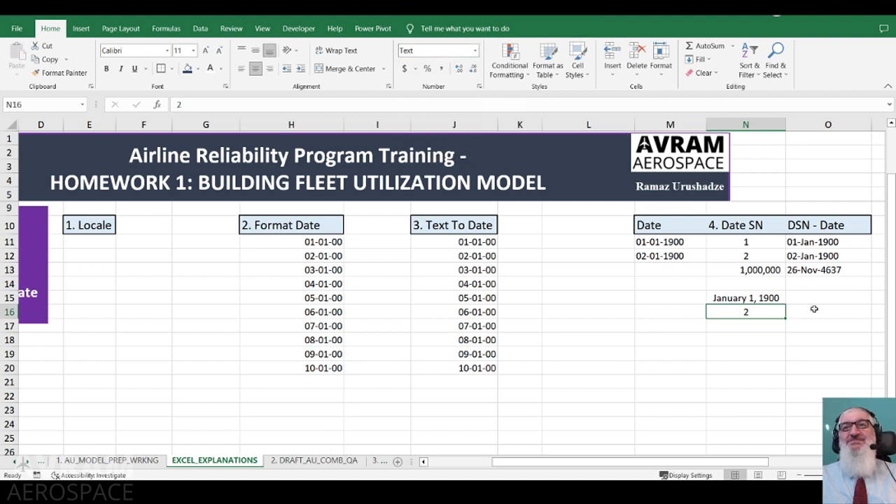
pyautogui.click(474, 54)
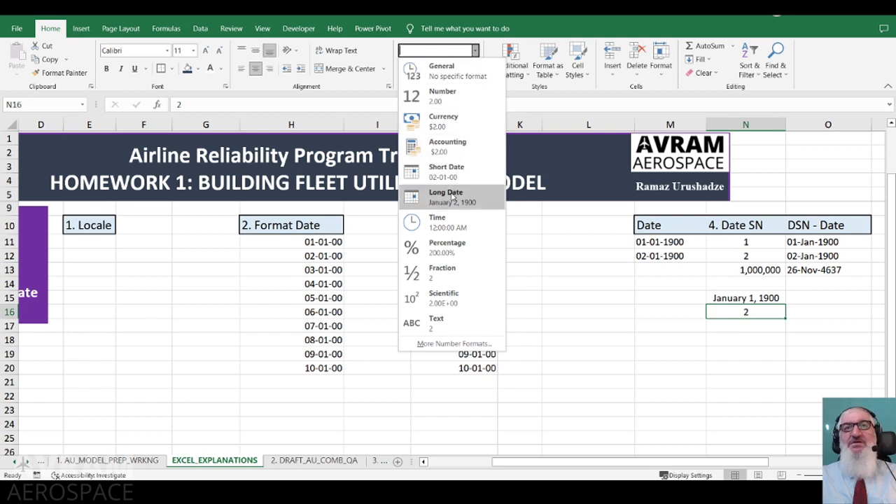
pyautogui.click(452, 198)
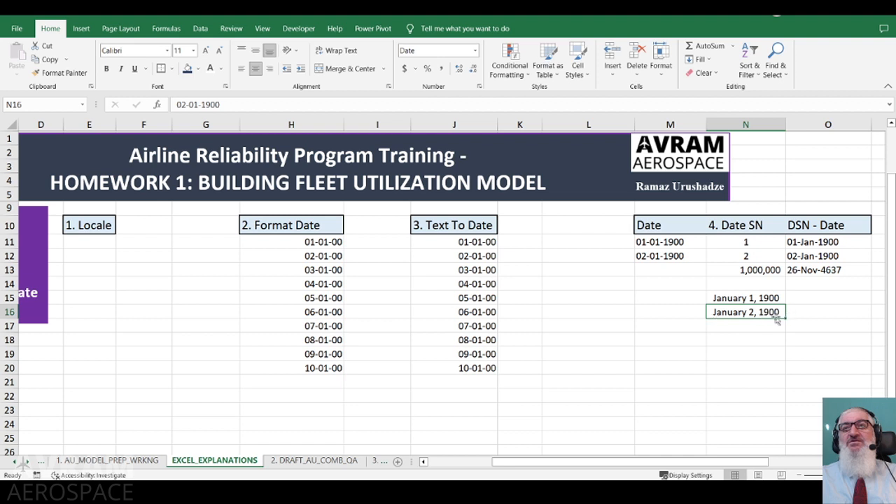
pyautogui.click(754, 256)
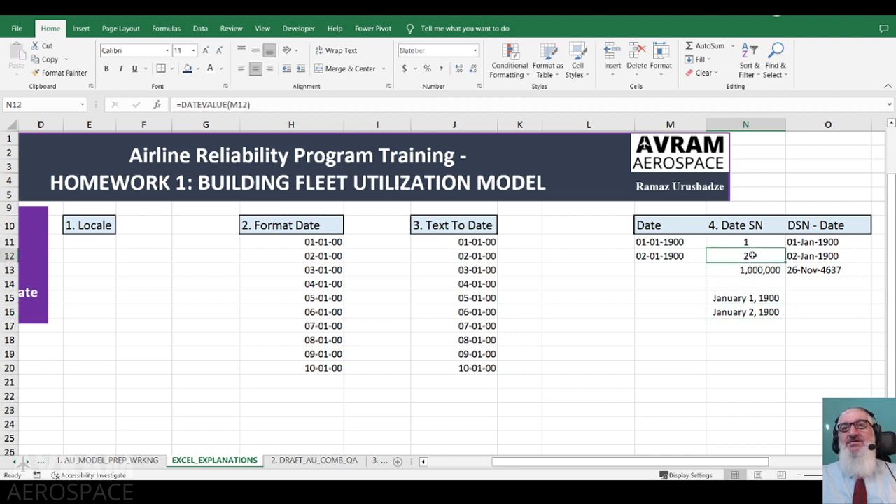
pyautogui.click(693, 253)
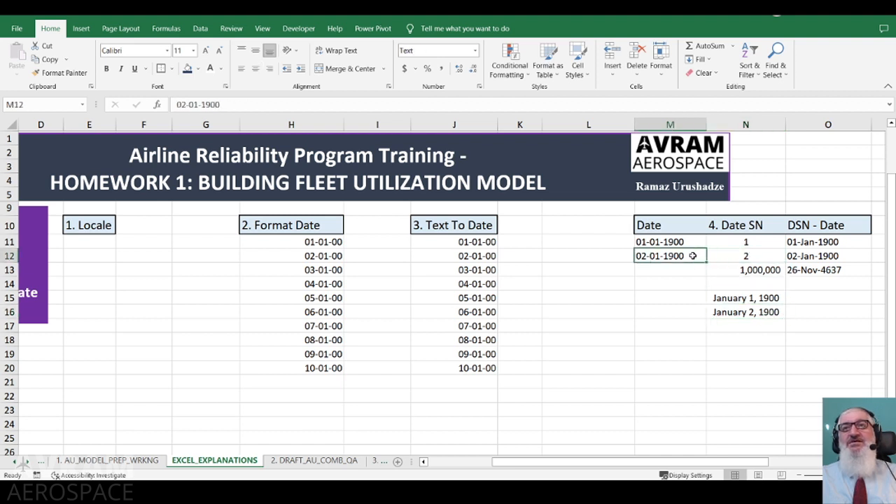
pyautogui.click(755, 259)
pyautogui.click(768, 313)
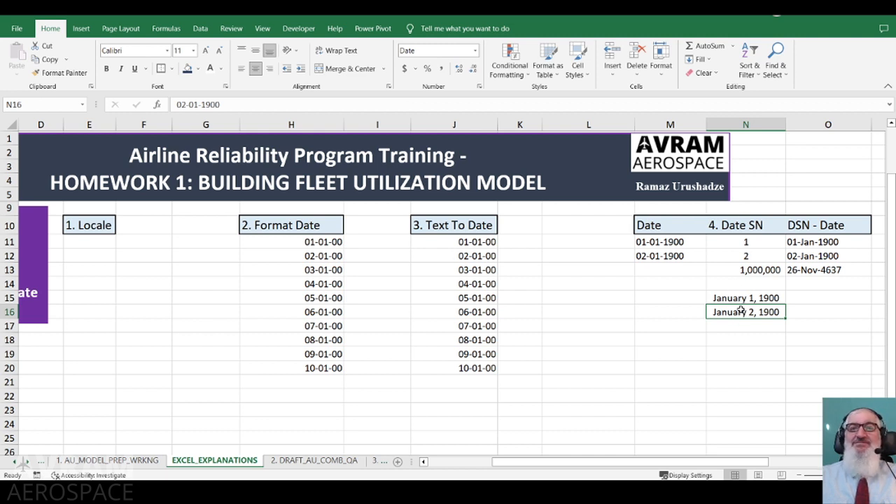
# Copy the date series in H11:H20 and paste it as values only, starting at cell L15.
pyautogui.click(332, 241)
pyautogui.moveTo(332, 241); pyautogui.dragTo(329, 354)
pyautogui.moveTo(324, 243); pyautogui.dragTo(323, 365)
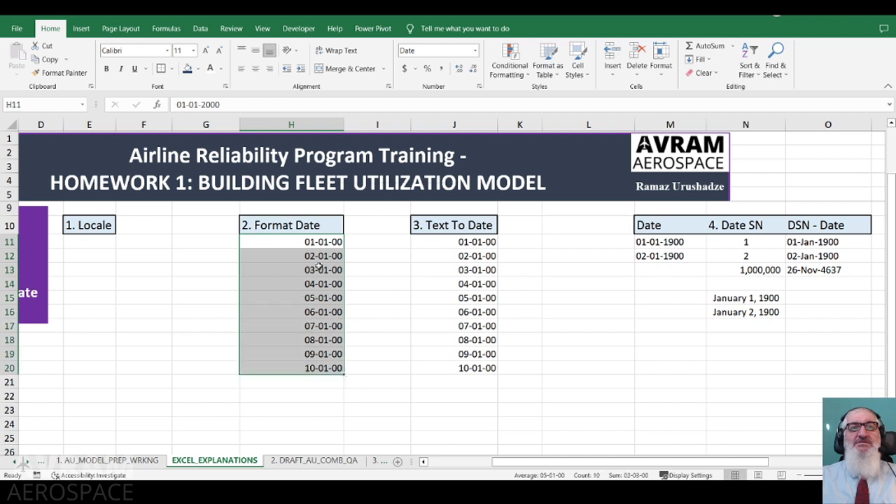
pyautogui.rightClick(319, 266)
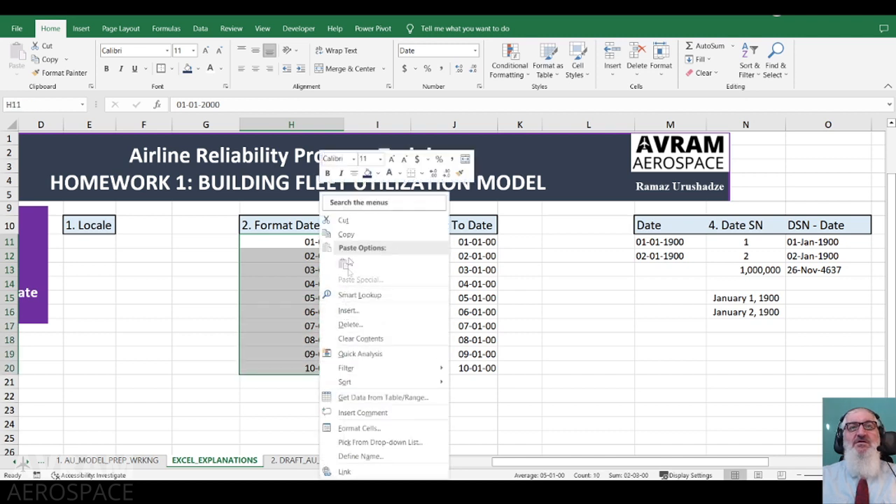
pyautogui.click(346, 234)
pyautogui.click(601, 297)
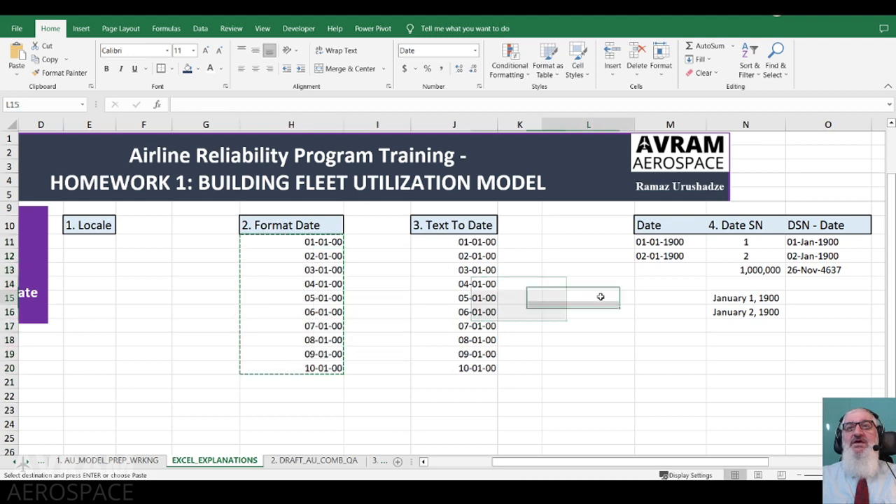
pyautogui.rightClick(600, 297)
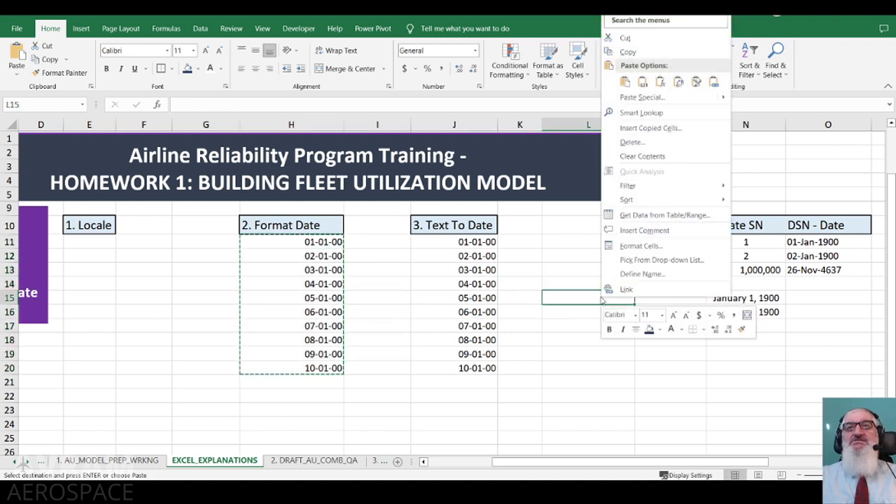
pyautogui.click(642, 82)
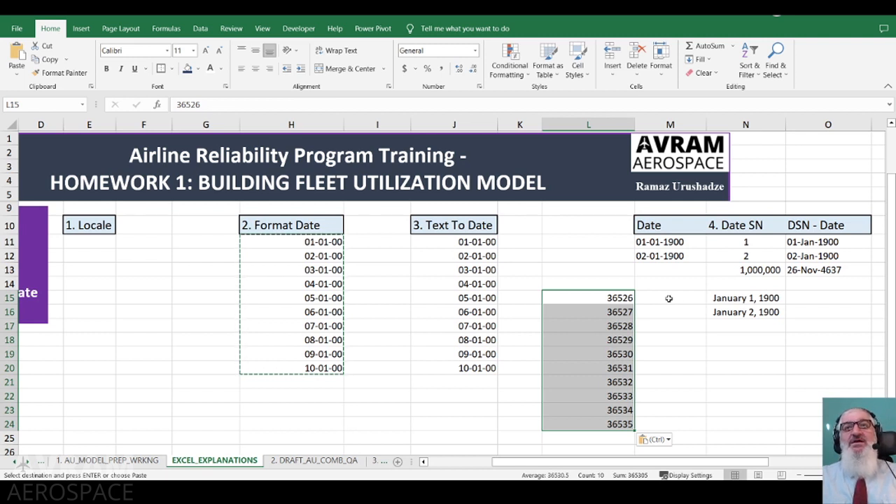
# Format the pasted serial numbers in L15:L24 as Long Date.
pyautogui.click(606, 297)
pyautogui.moveTo(605, 309); pyautogui.dragTo(605, 426)
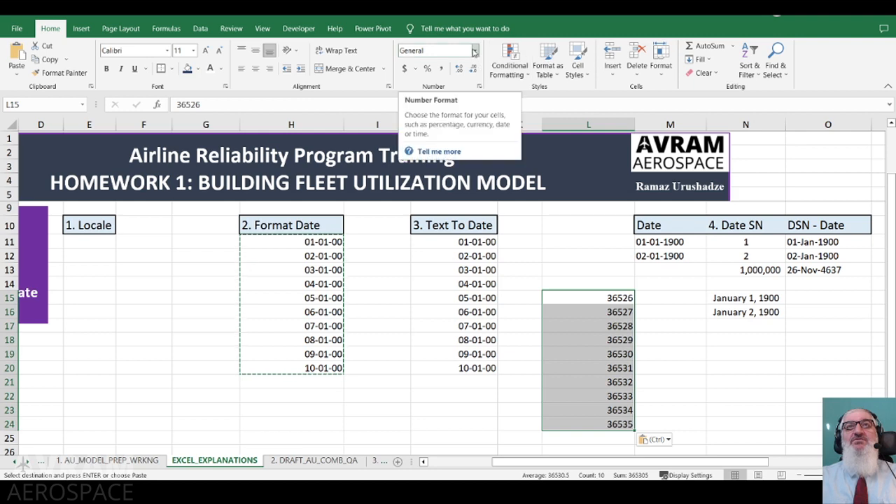
pyautogui.click(475, 53)
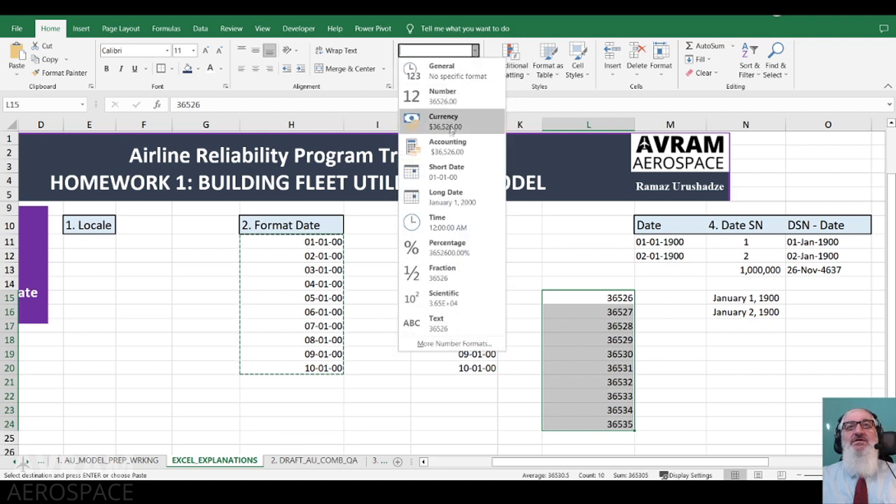
pyautogui.click(454, 198)
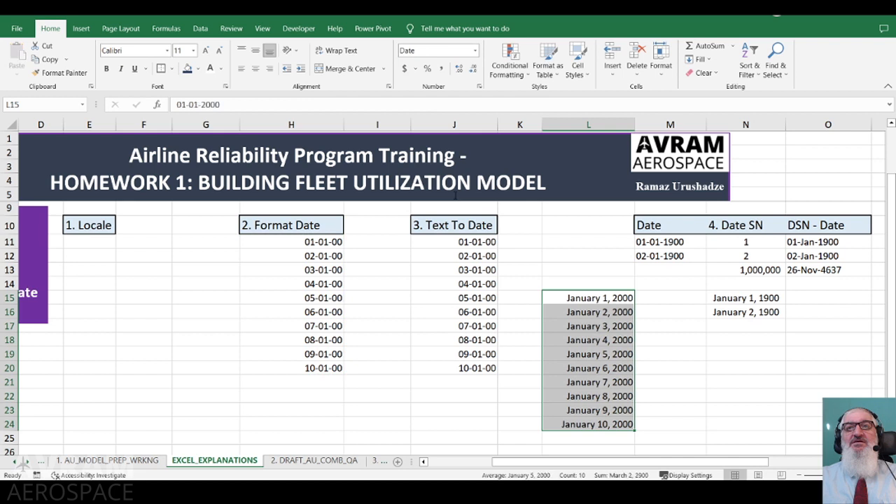
# Compare the first and last dates in L15 and L24 with the original dates in H11 and H20.
pyautogui.click(589, 301)
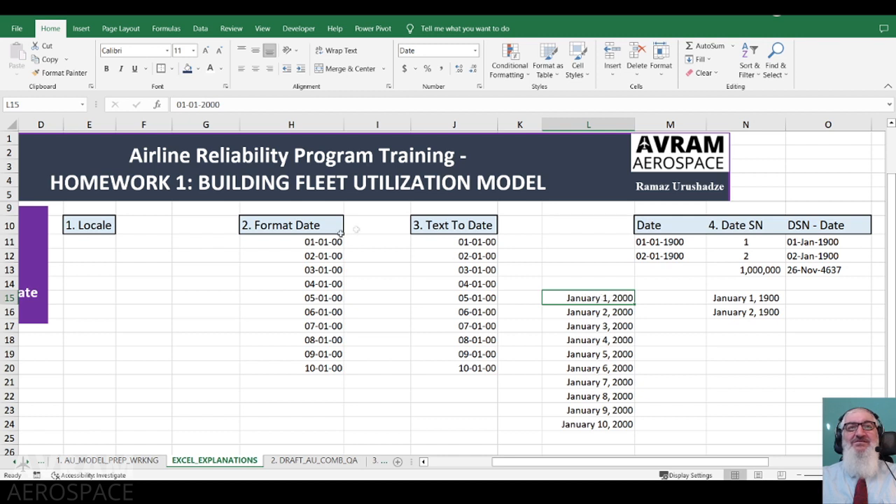
pyautogui.click(319, 242)
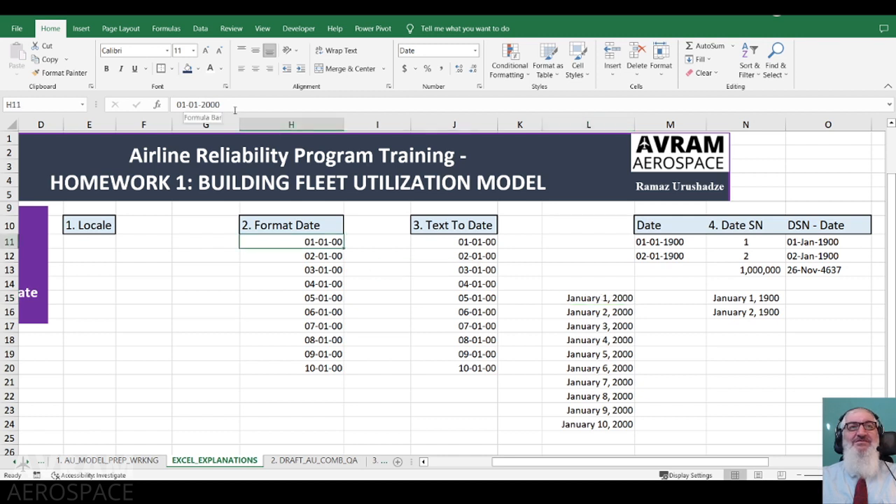
pyautogui.click(608, 427)
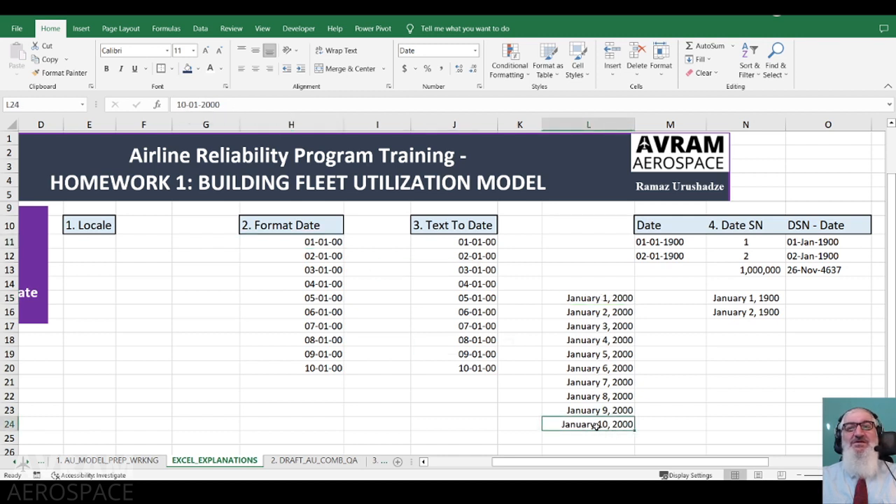
pyautogui.click(313, 368)
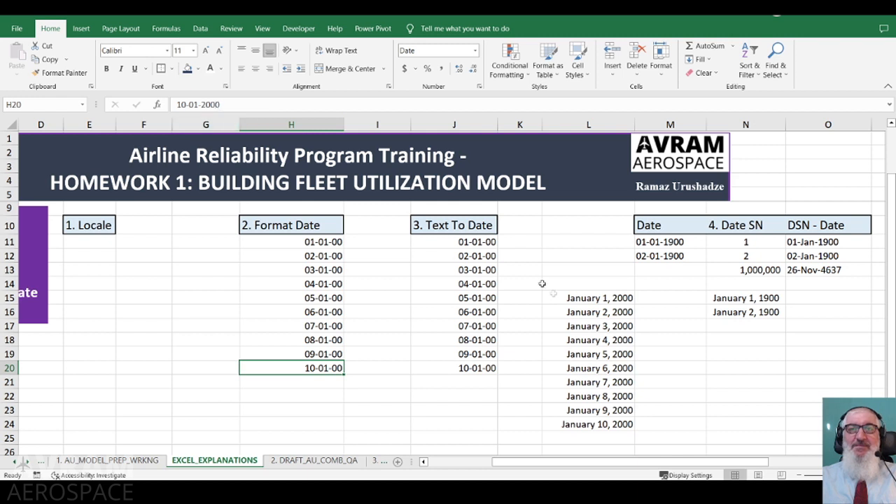
pyautogui.click(561, 296)
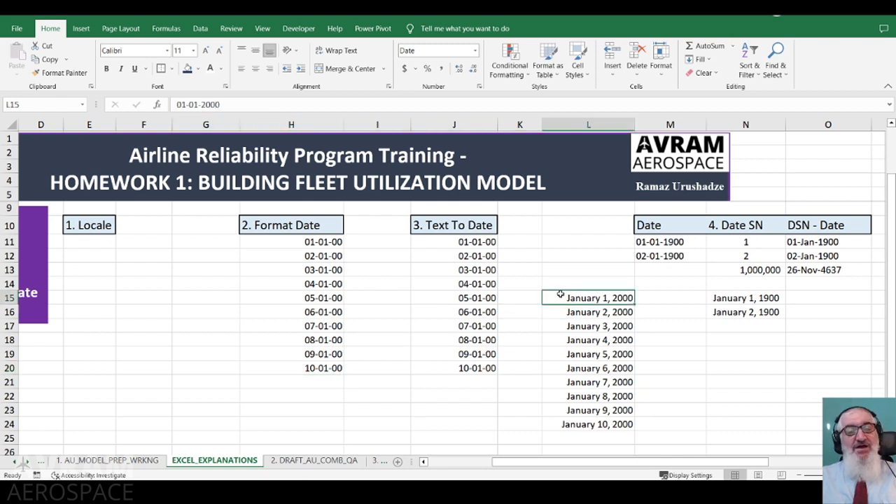